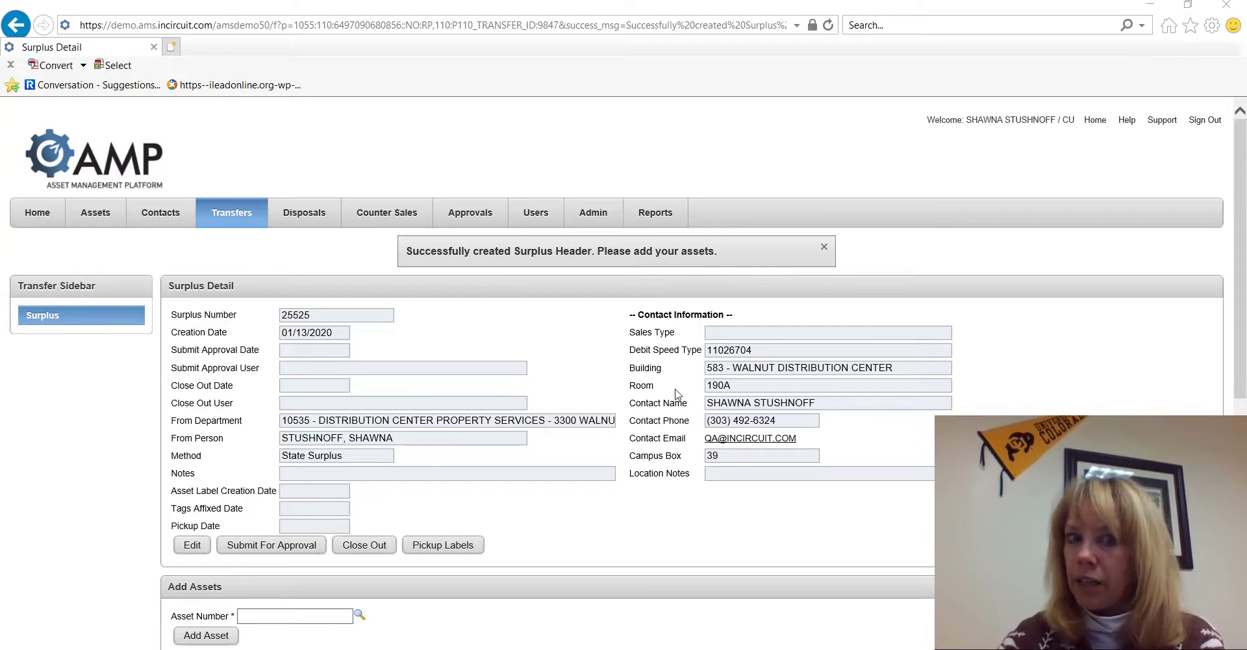
# Open the form for creating a new asset on this surplus and maximize its window.
pyautogui.scroll(-3, 676, 393)
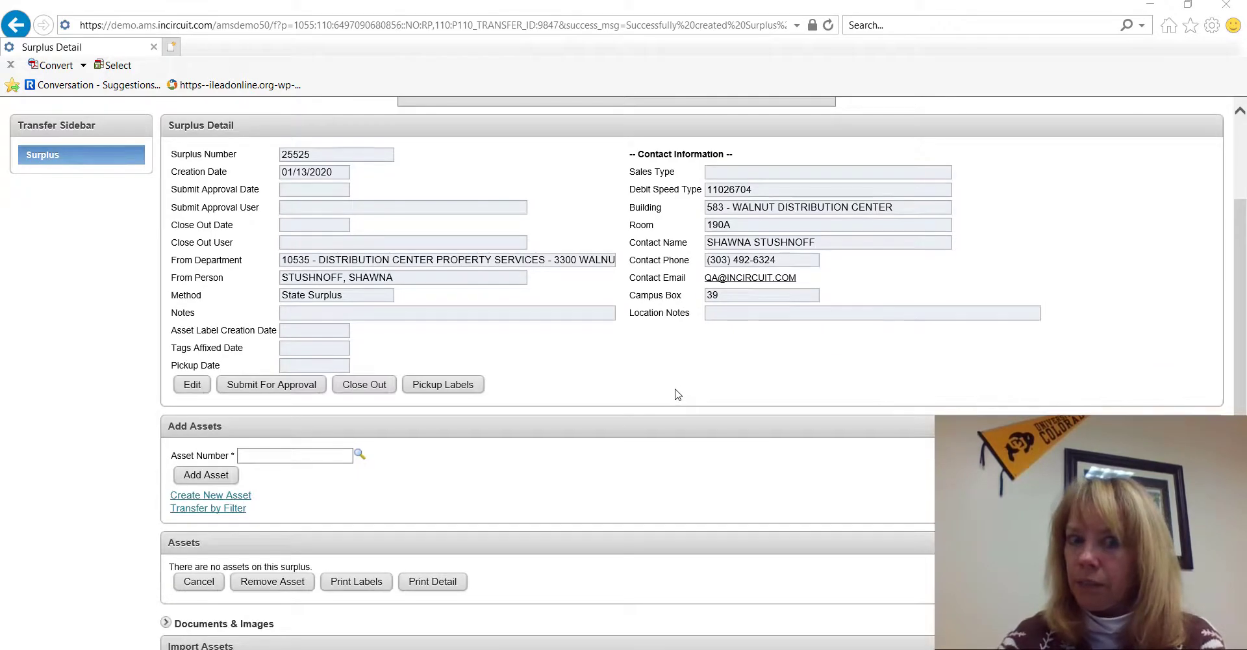
pyautogui.click(221, 497)
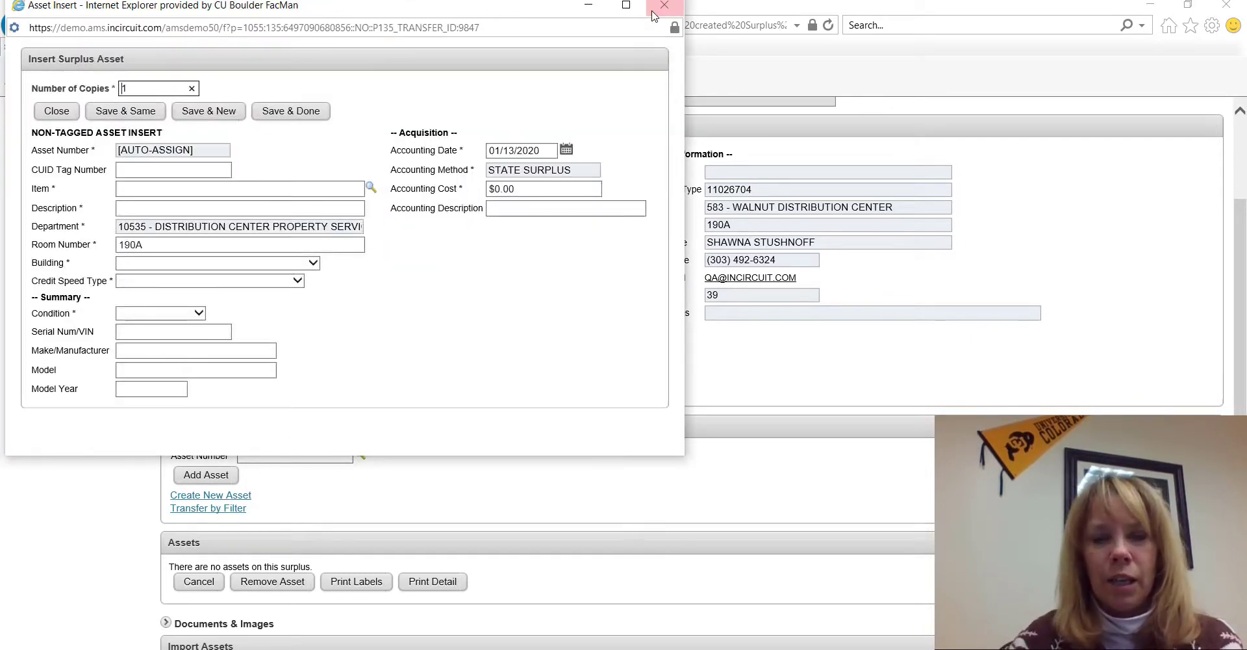
pyautogui.click(626, 7)
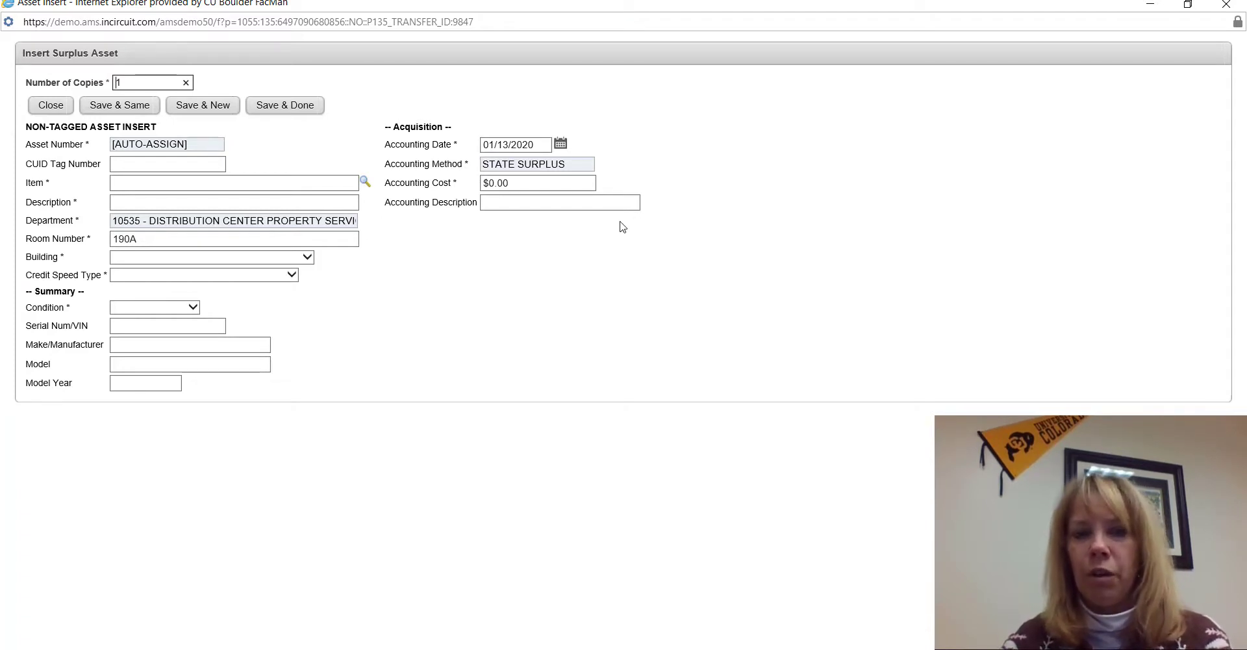
pyautogui.moveTo(428, 202); pyautogui.dragTo(215, 82)
pyautogui.click(214, 82)
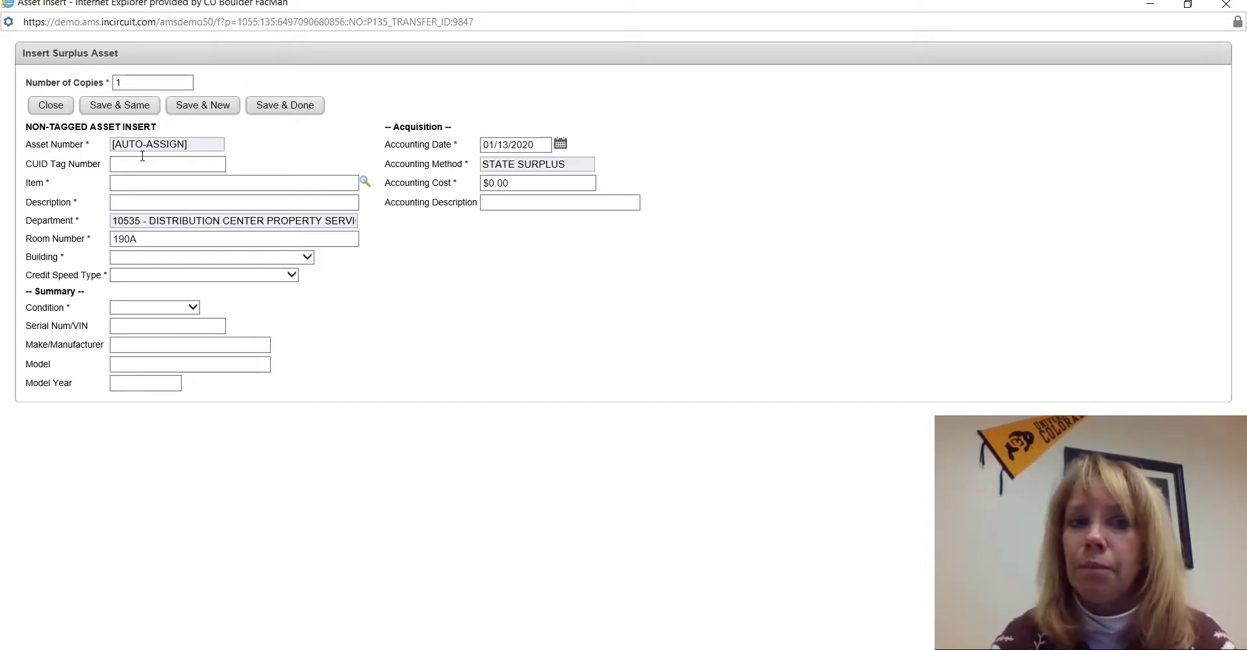
# Choose CHAIR as the asset's item and enter the description "Blue Office Chair".
pyautogui.click(365, 184)
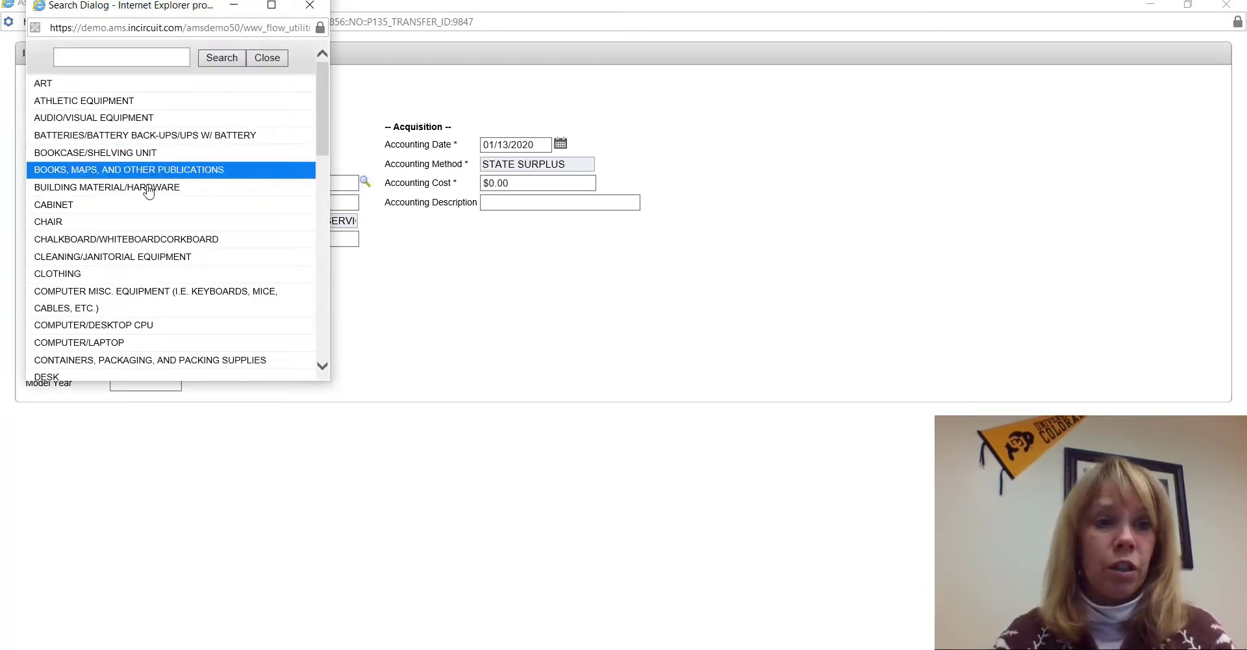
pyautogui.click(136, 223)
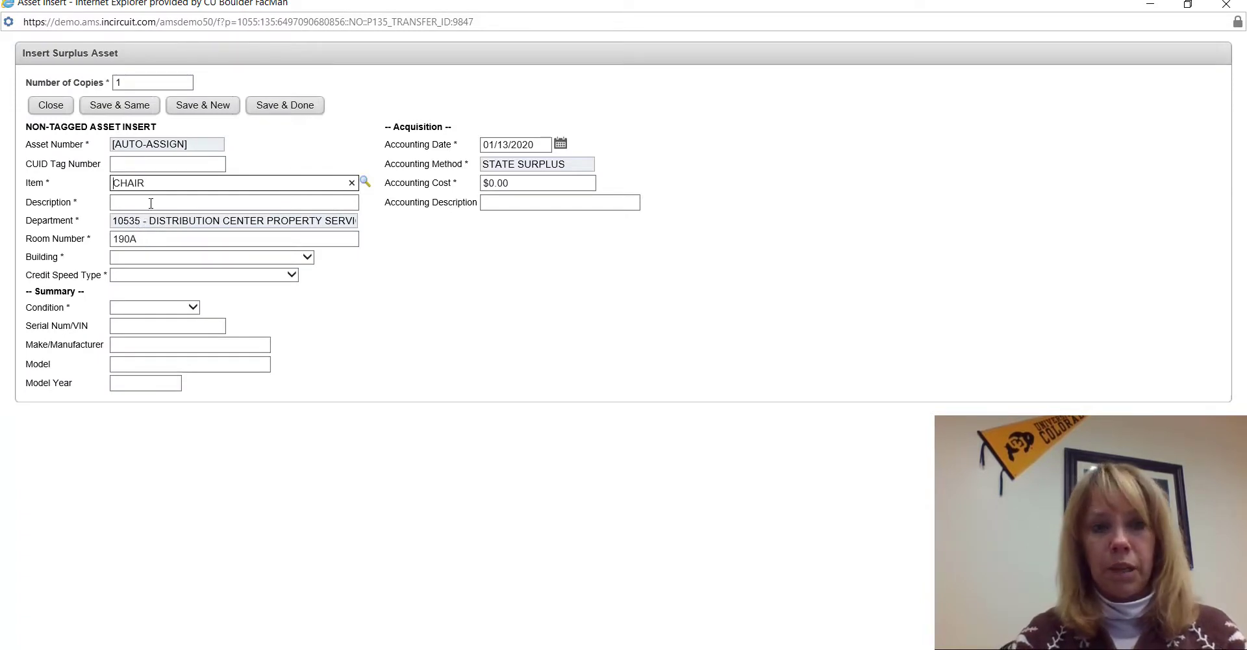
pyautogui.click(151, 203)
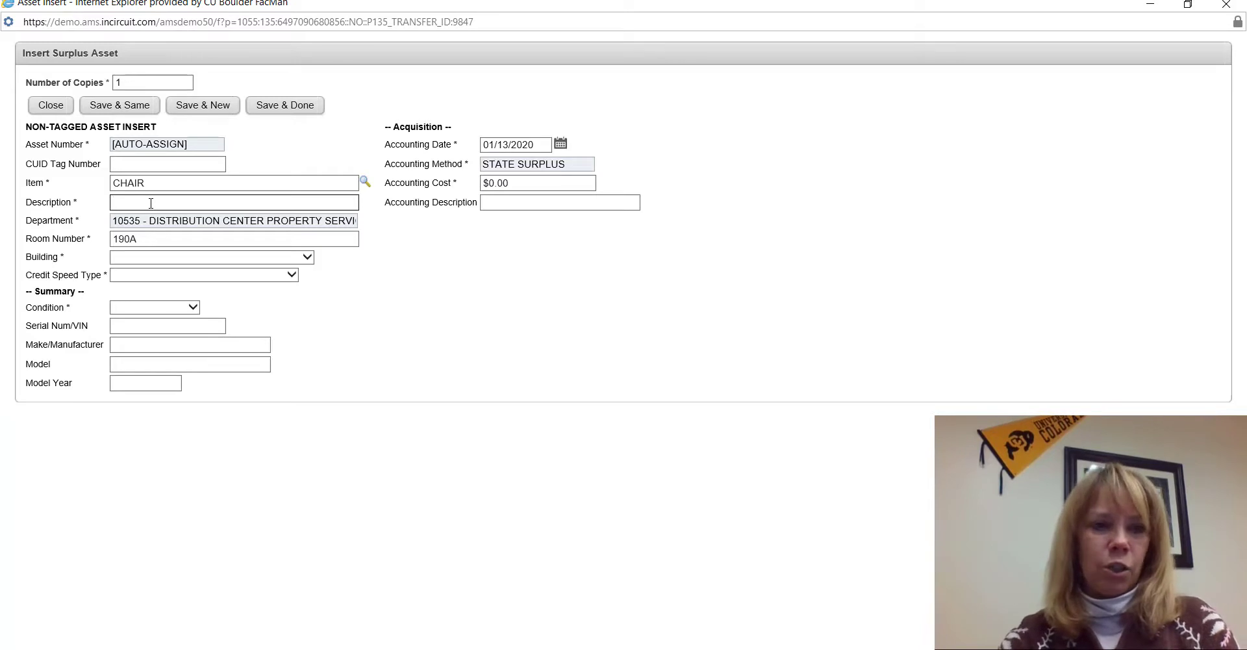
pyautogui.write('Blu')
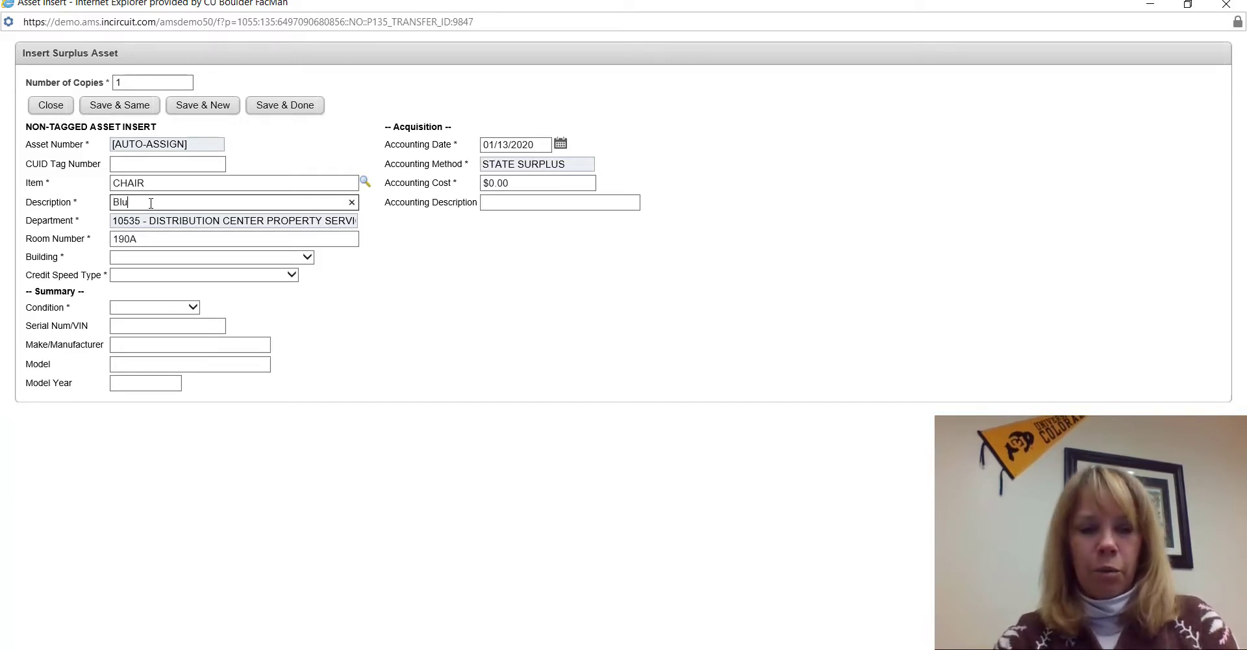
pyautogui.write('e Oggi')
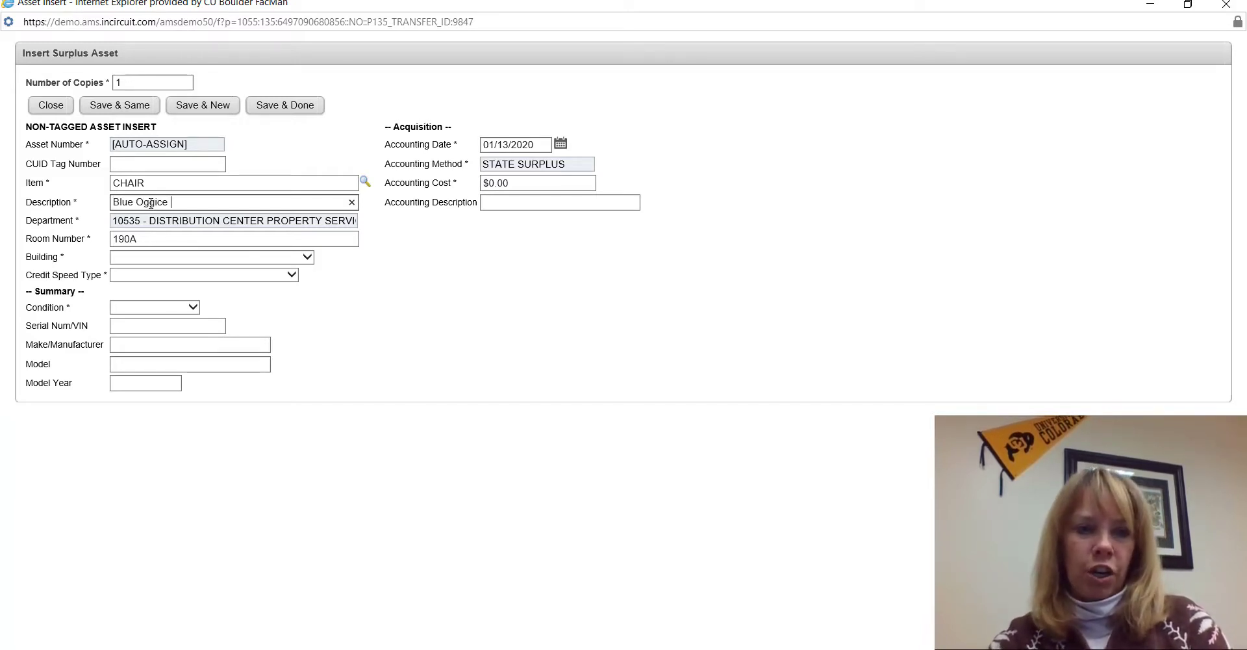
pyautogui.press('BackSpace')
pyautogui.press('BackSpace')
pyautogui.press('BackSpace')
pyautogui.press('BackSpace')
pyautogui.write('Office Chair')
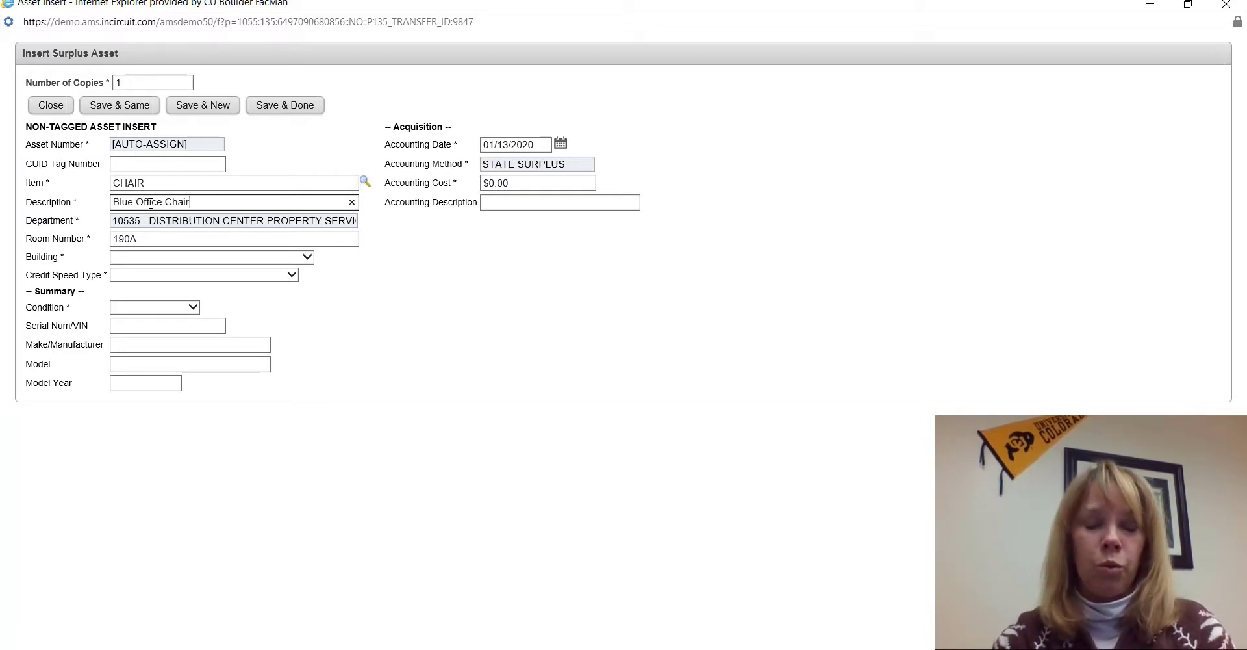
pyautogui.press('Tab')
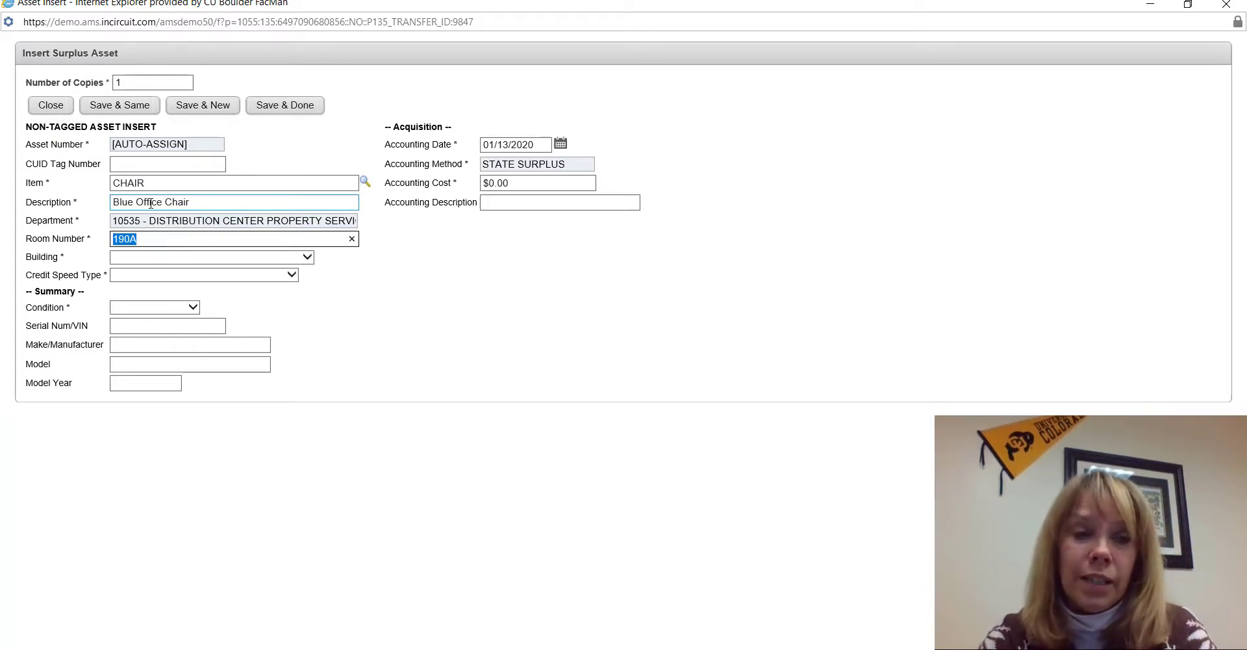
# Assign the chair to building 583 - WALNUT DISTRIBUTION CENTER, the first listed credit speed type and condition 1-Excellent.
pyautogui.click(146, 258)
pyautogui.click(150, 269)
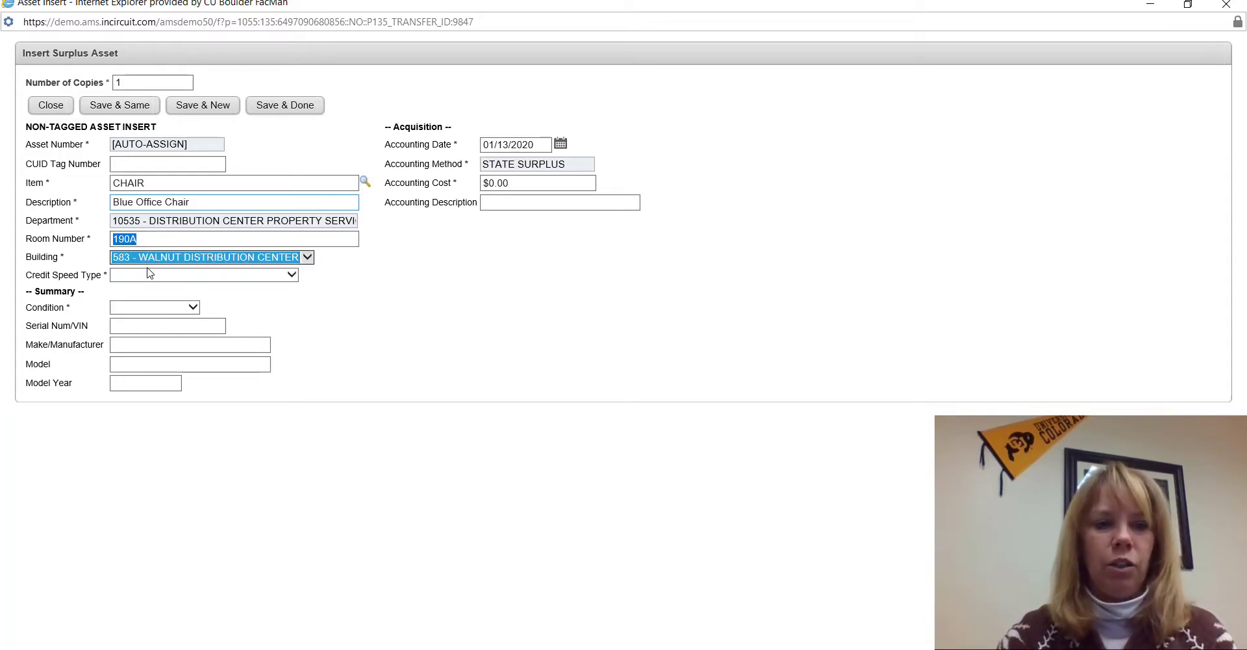
pyautogui.click(150, 278)
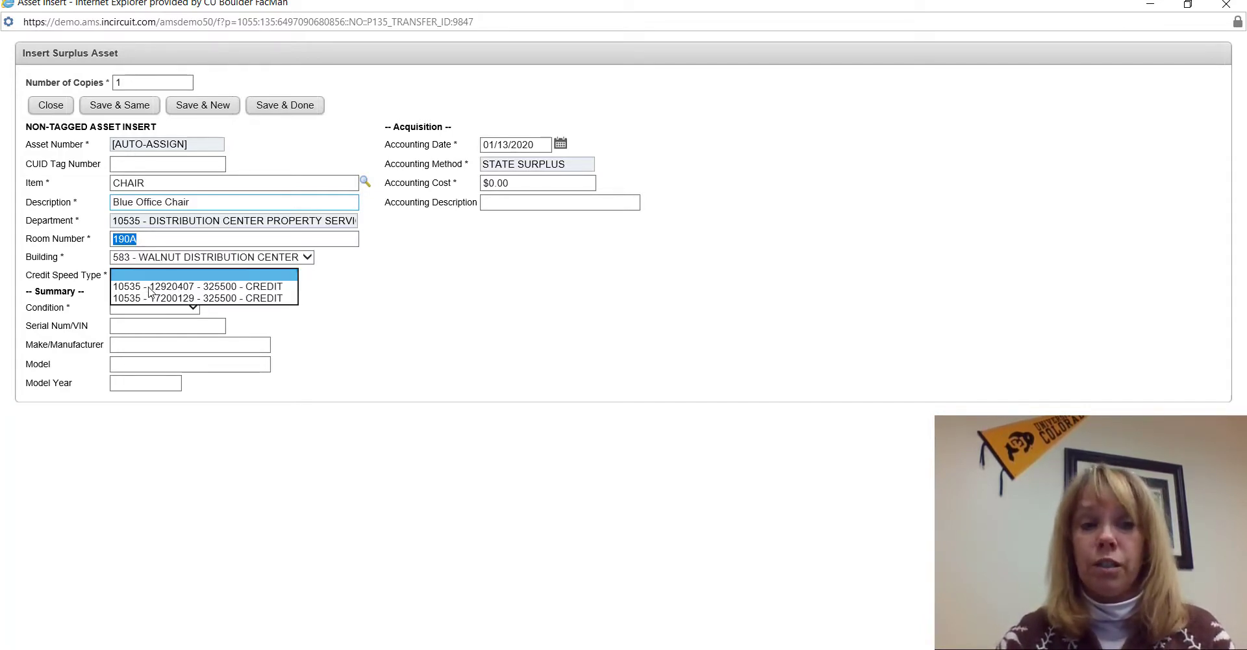
pyautogui.click(149, 285)
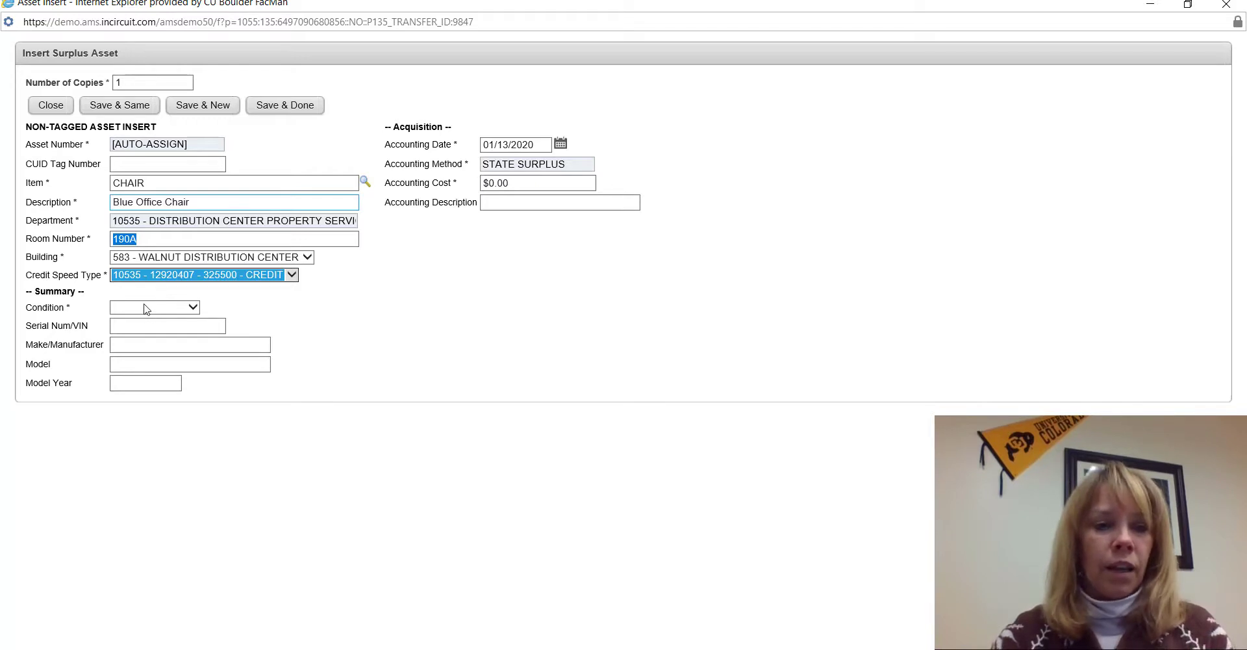
pyautogui.click(146, 308)
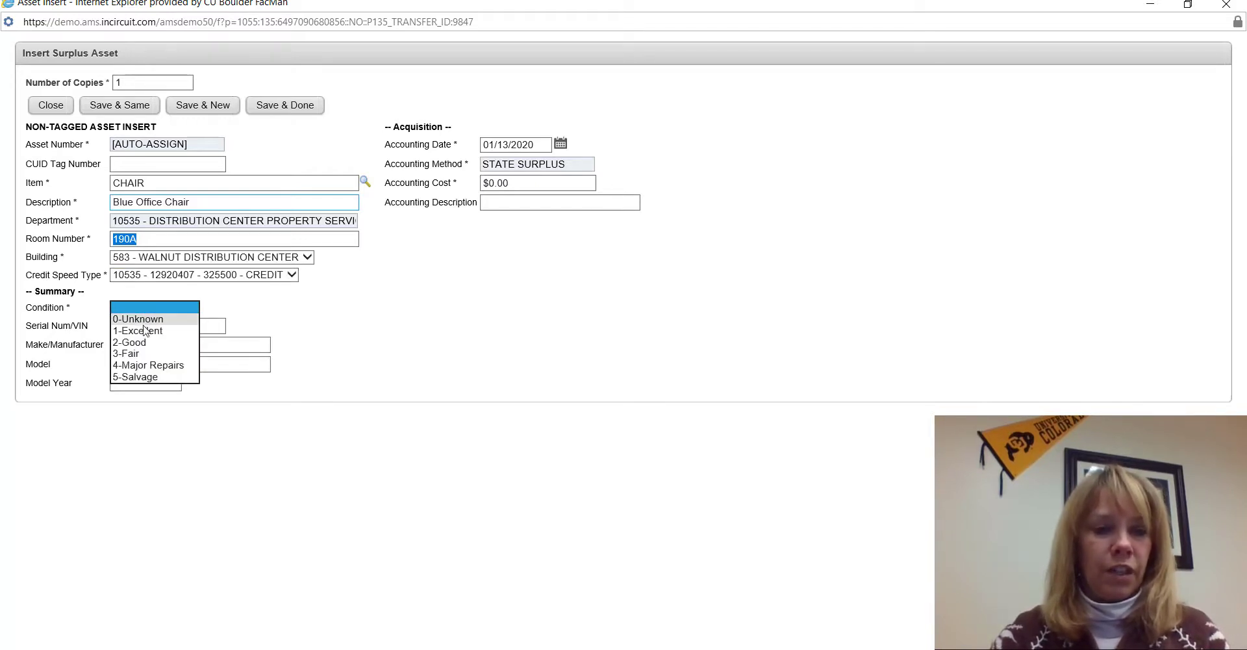
pyautogui.click(144, 331)
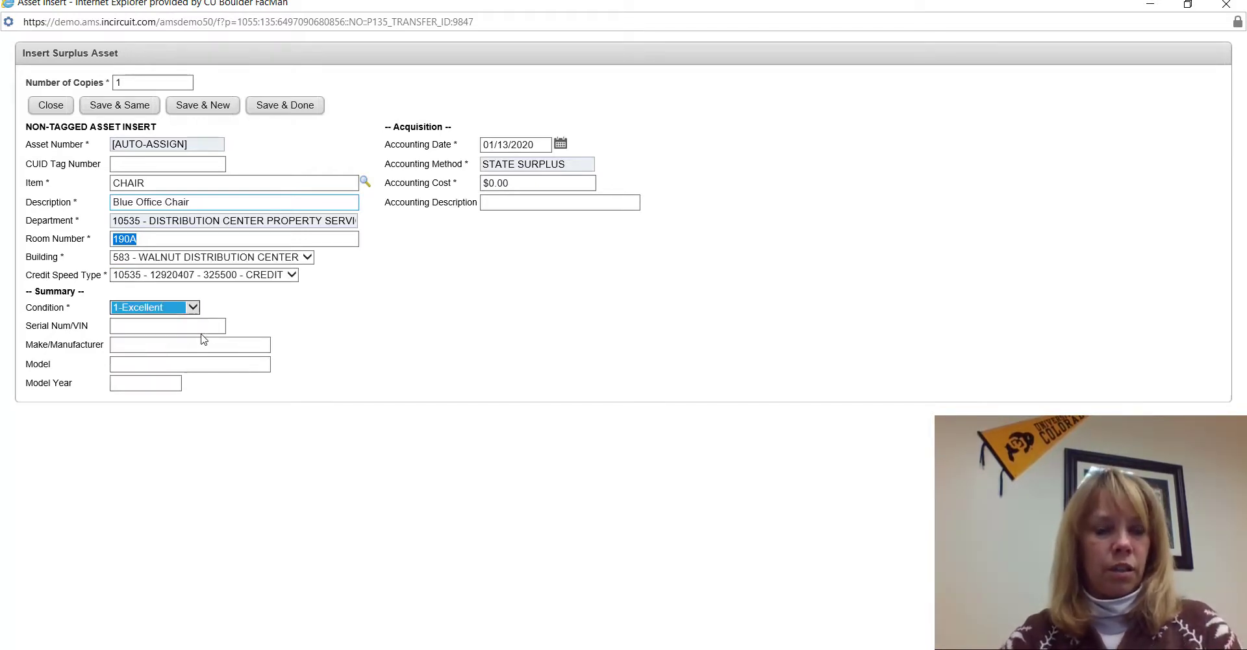
# Set the number of copies to 2 and save the chairs, keeping the same details for another asset.
pyautogui.click(141, 79)
pyautogui.press('BackSpace')
pyautogui.write('2')
pyautogui.press('Tab')
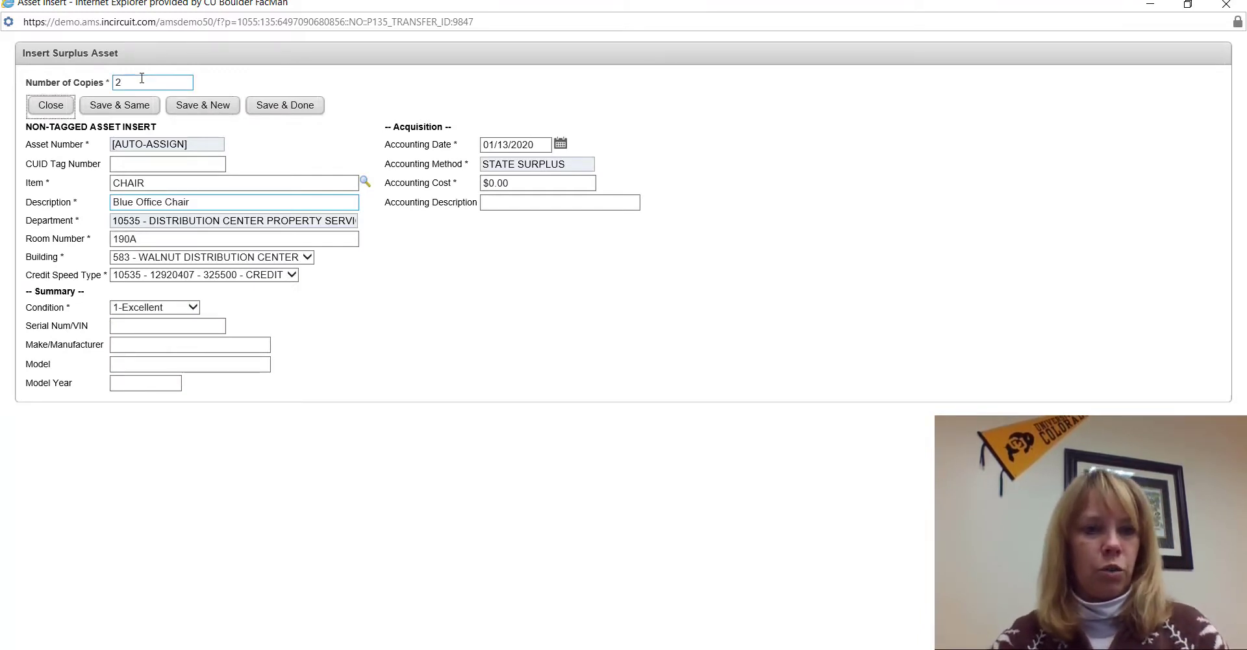
pyautogui.click(126, 112)
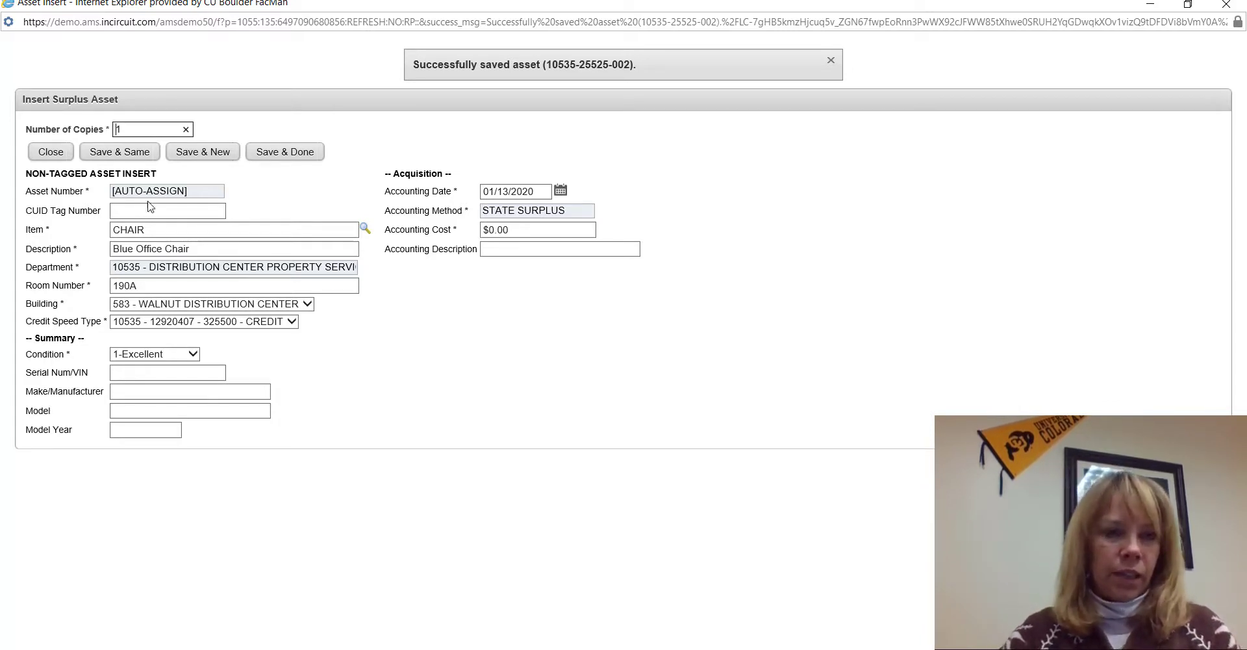
# Change the item to COMPUTER/LAPTOP and replace the description with "Macbook Pro".
pyautogui.click(366, 230)
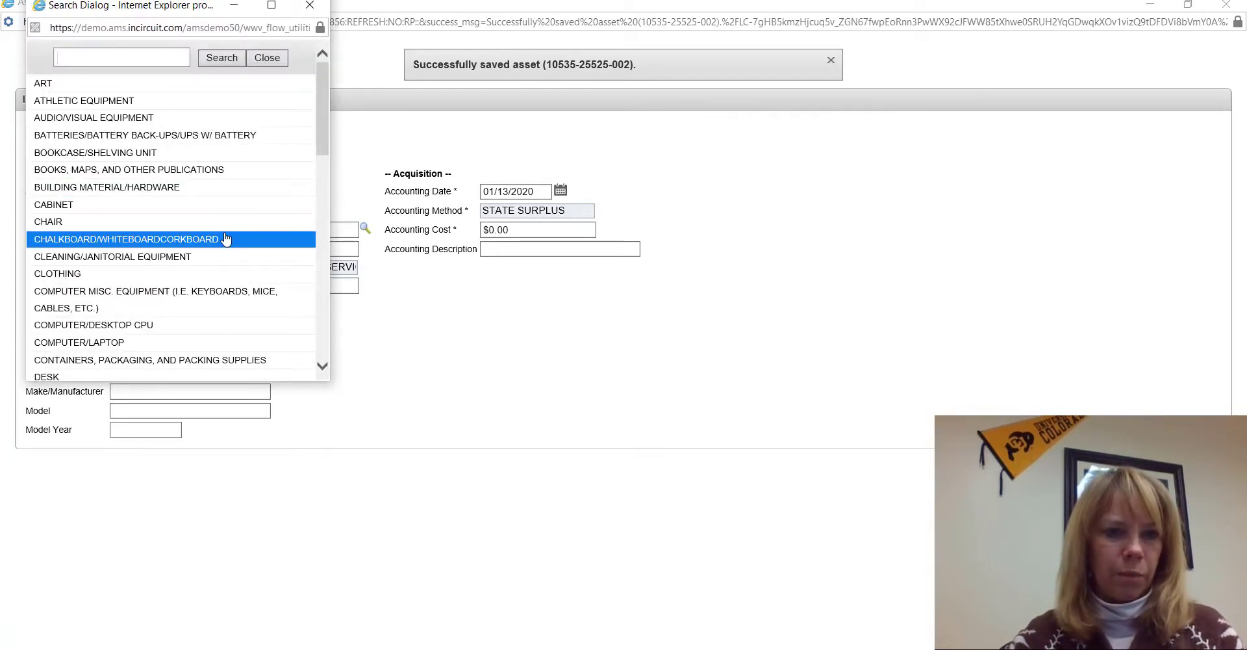
pyautogui.click(211, 350)
pyautogui.moveTo(198, 252); pyautogui.dragTo(100, 252)
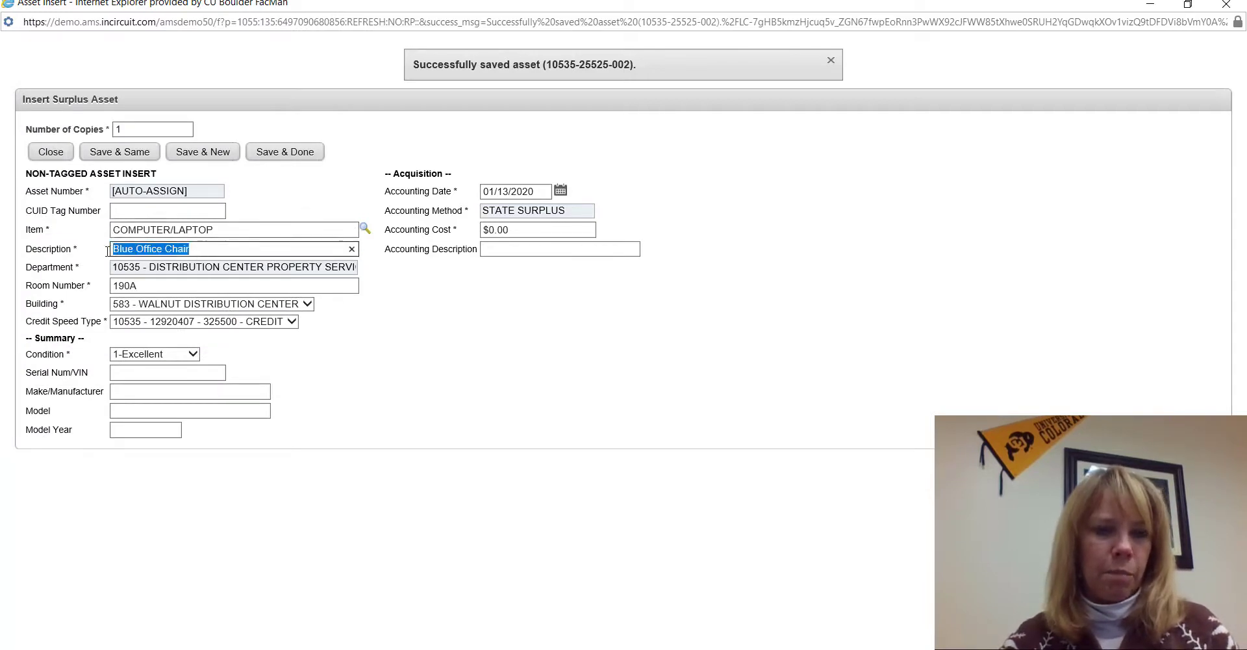
pyautogui.write('Macbook ')
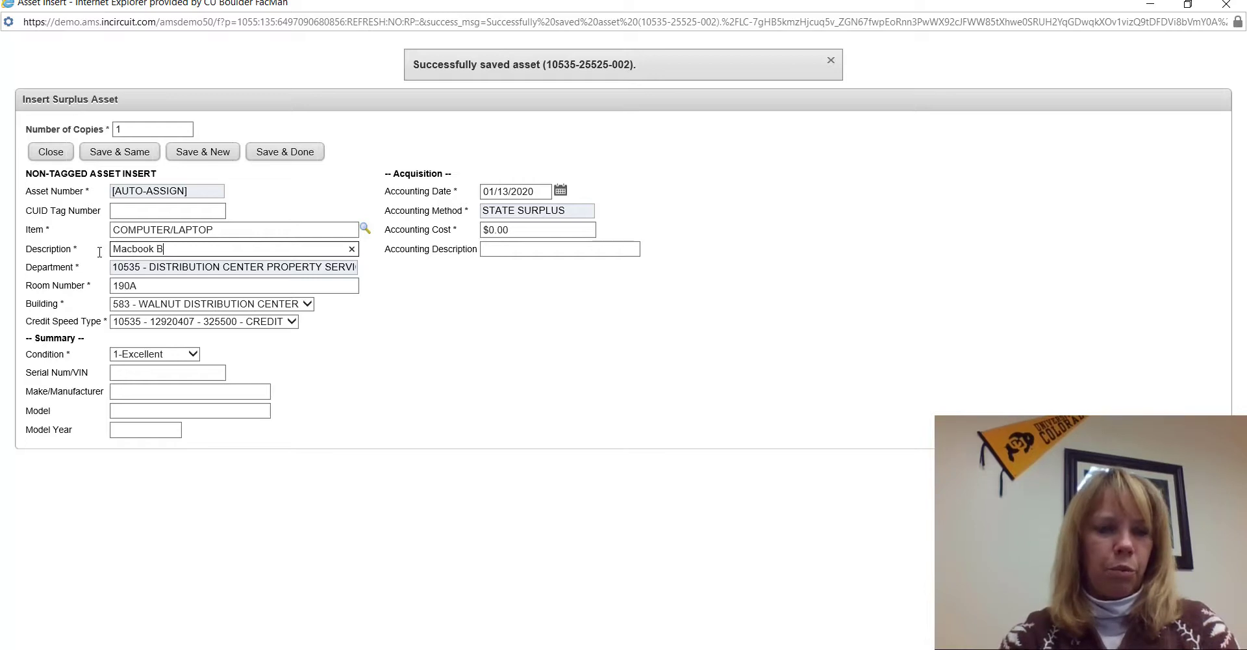
pyautogui.write('Pro')
pyautogui.press('Tab')
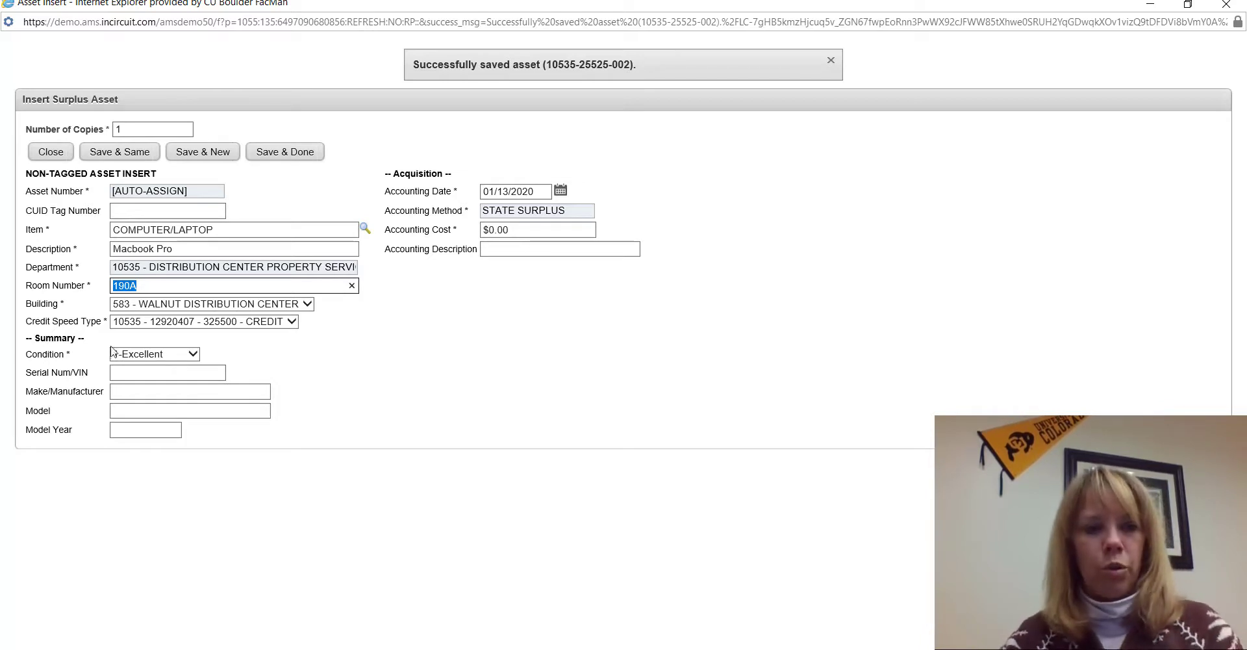
# Enter 4592Cdl2 as the laptop's serial number.
pyautogui.click(145, 372)
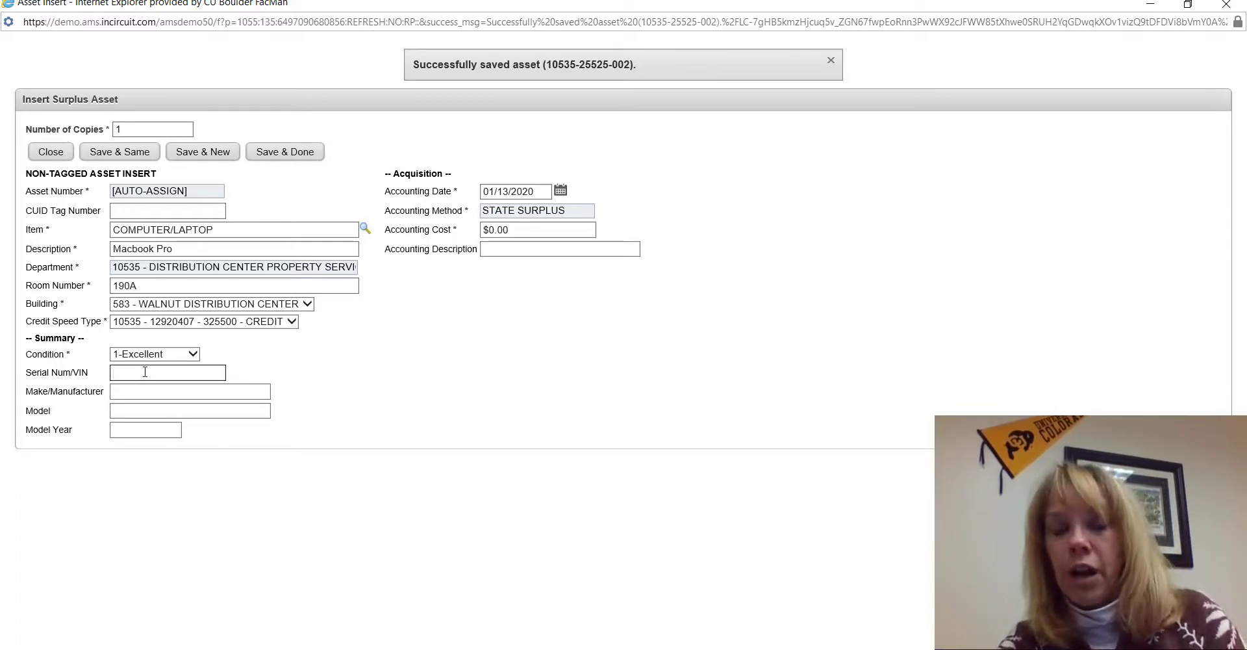
pyautogui.write('45')
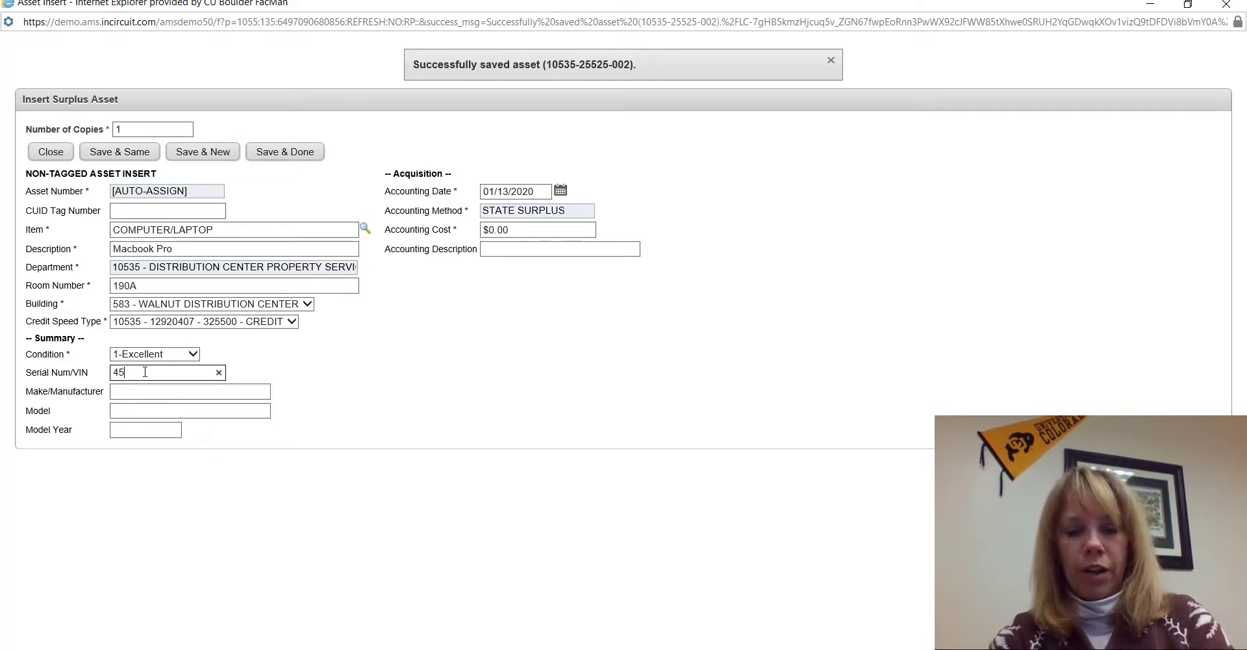
pyautogui.write('92C0l2')
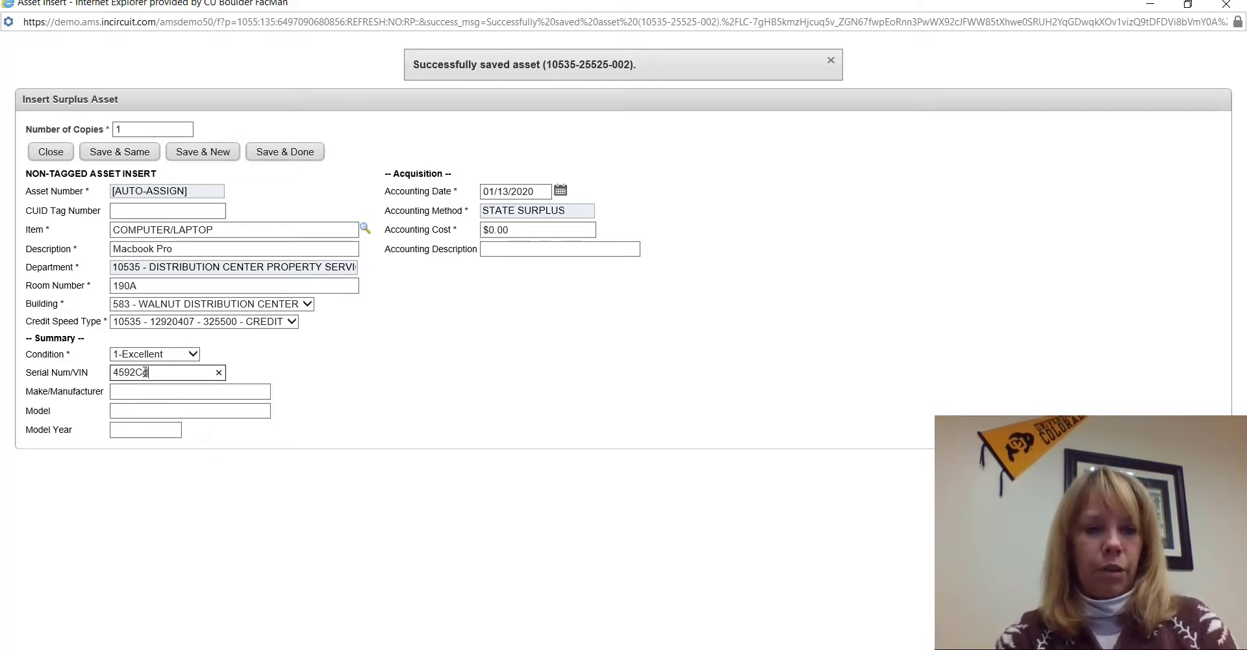
pyautogui.write("'")
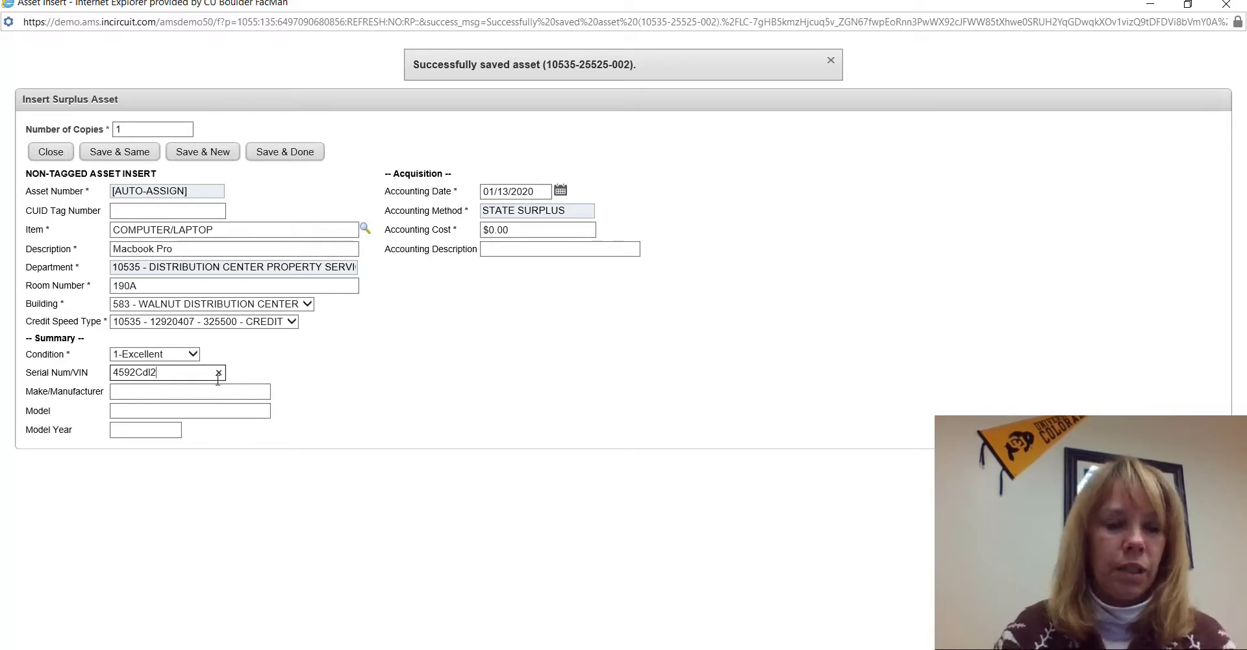
pyautogui.click(207, 212)
pyautogui.write('sdd')
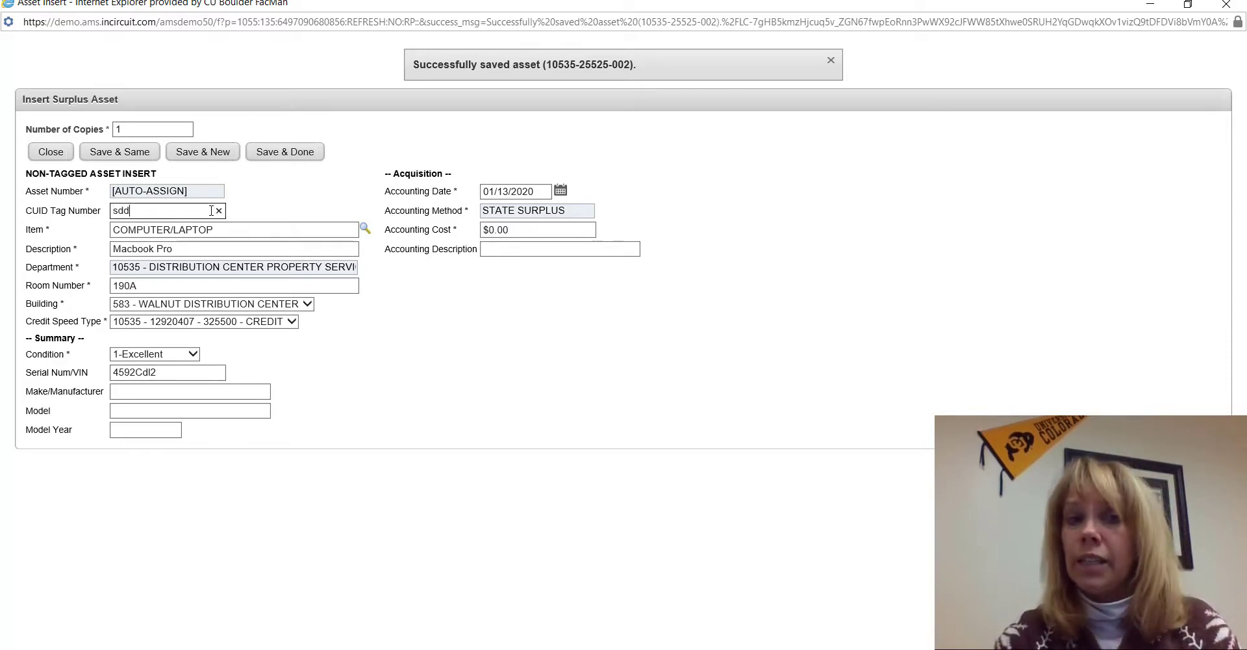
pyautogui.write('dds;lk')
pyautogui.write('djdjd')
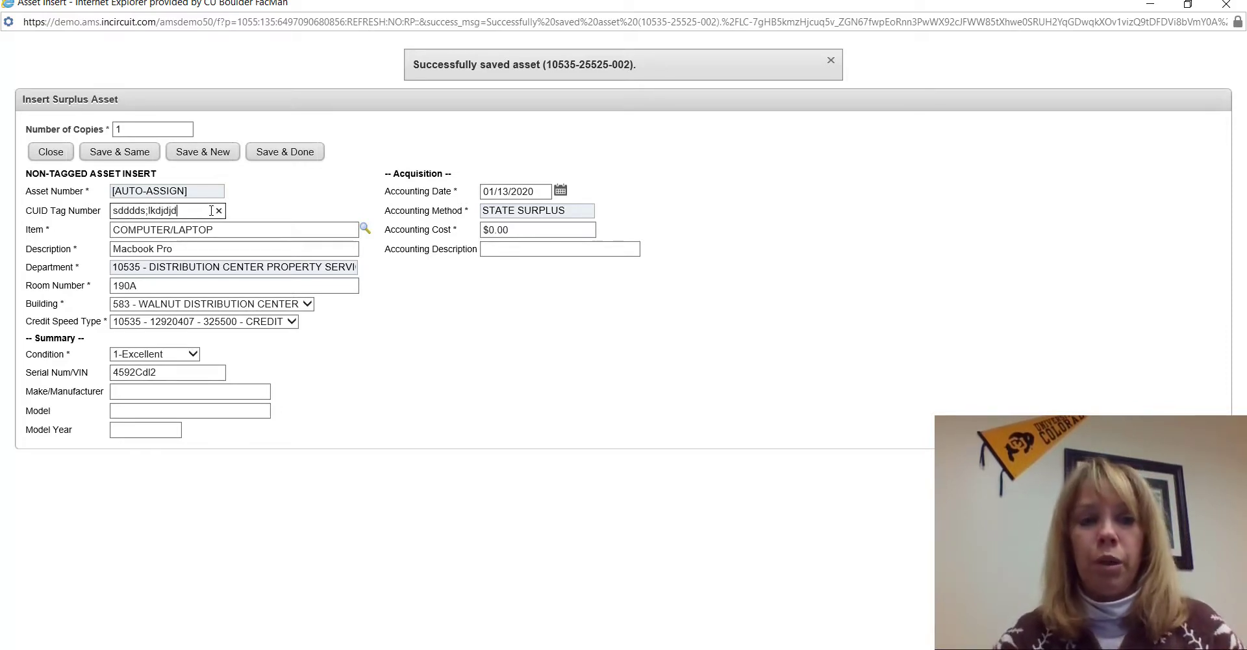
pyautogui.press('BackSpace')
pyautogui.press('BackSpace')
pyautogui.press('BackSpace')
pyautogui.press('BackSpace')
pyautogui.press('BackSpace')
pyautogui.press('BackSpace')
pyautogui.press('BackSpace')
pyautogui.press('BackSpace')
pyautogui.press('BackSpace')
pyautogui.press('BackSpace')
pyautogui.press('BackSpace')
pyautogui.press('BackSpace')
pyautogui.press('BackSpace')
pyautogui.press('BackSpace')
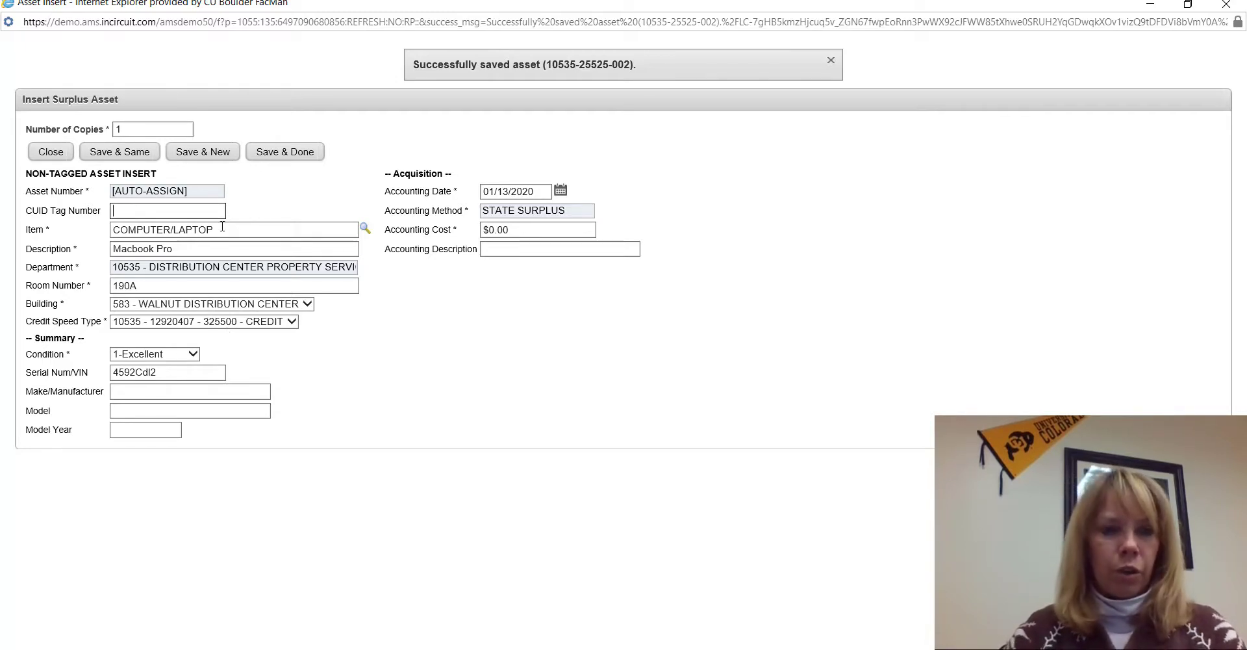
# Save the laptop asset, finish adding assets and go to the surplus's asset list.
pyautogui.click(279, 155)
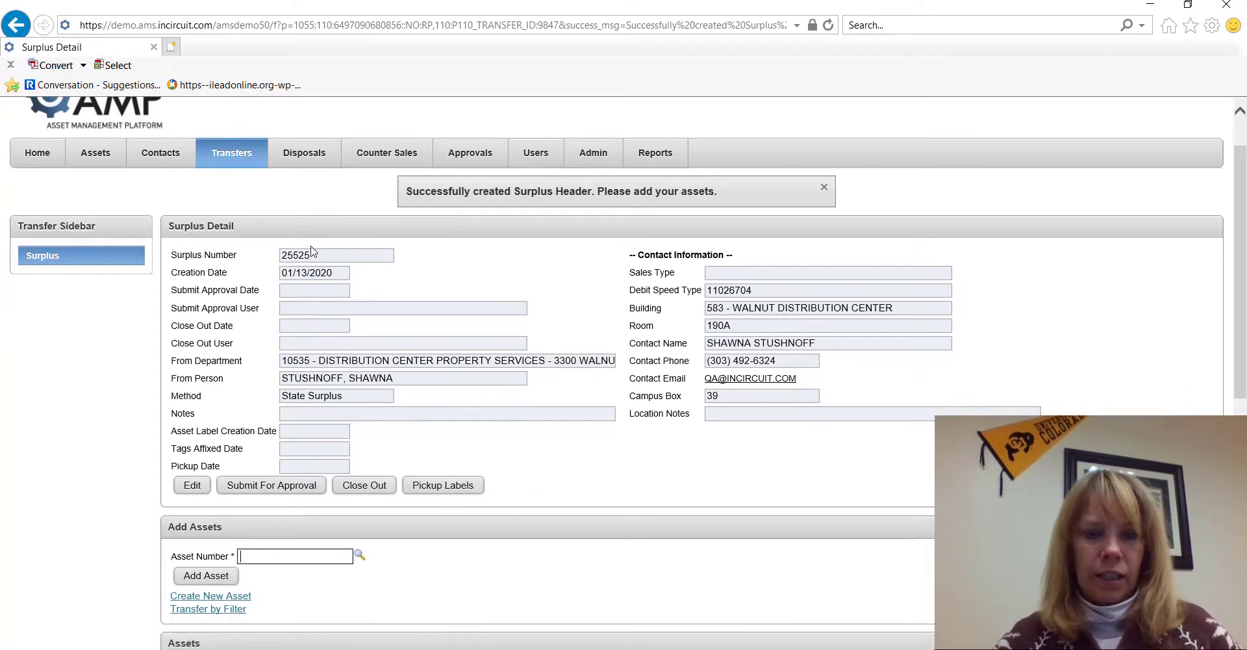
pyautogui.scroll(-5, 312, 252)
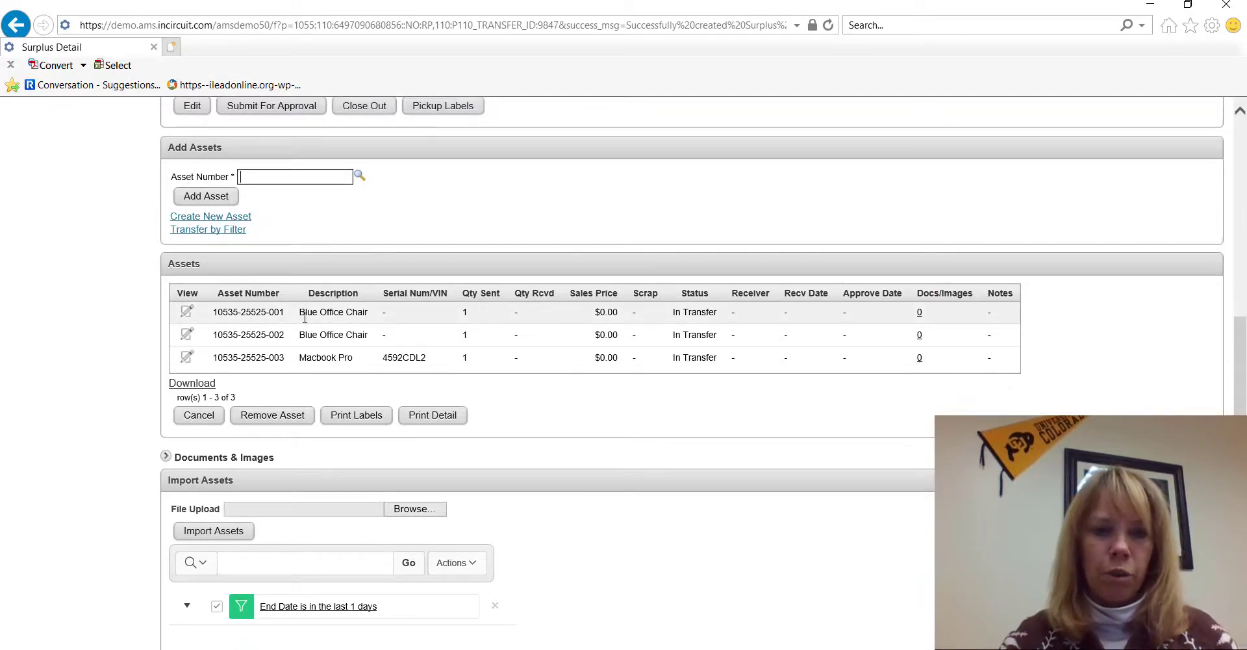
# Open the Macbook Pro asset's details from the surplus asset list and enter the label "Password:" in Notes 1.
pyautogui.click(185, 361)
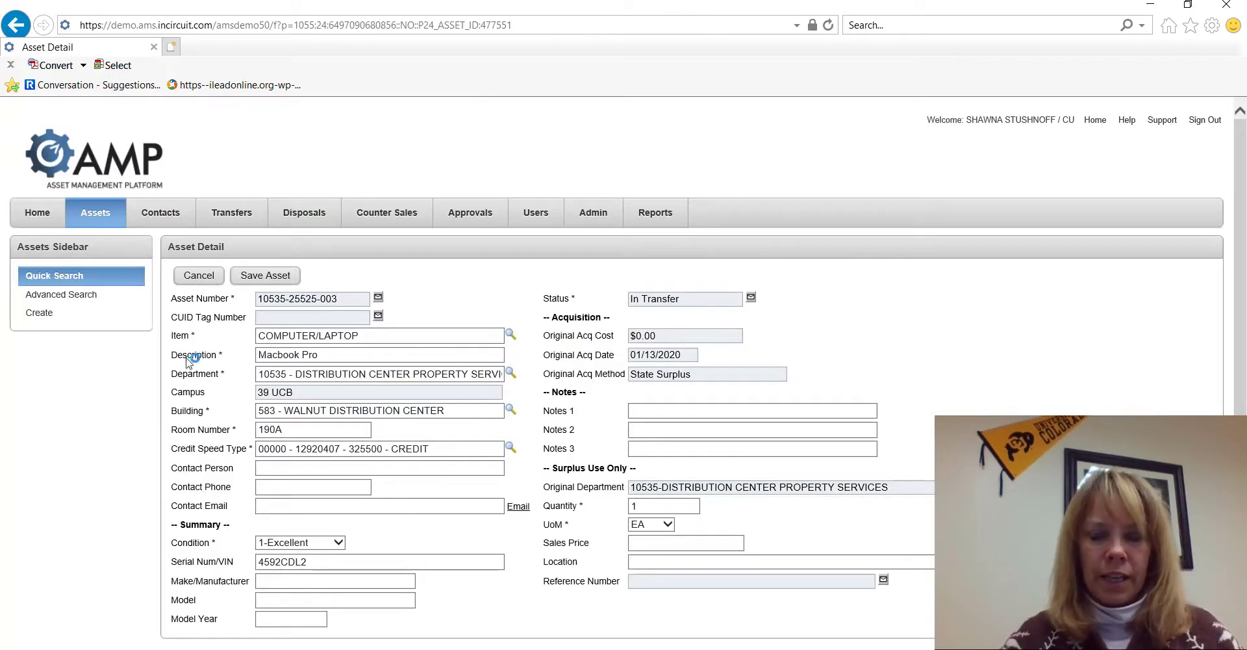
pyautogui.click(655, 409)
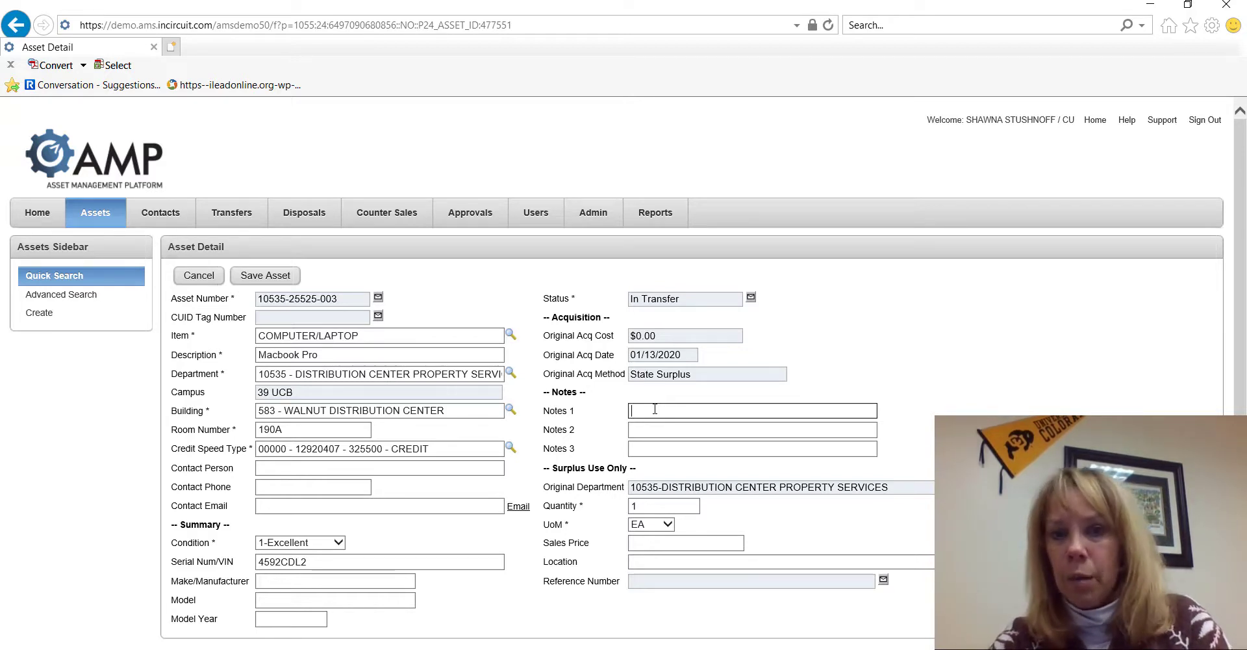
pyautogui.write('Pa')
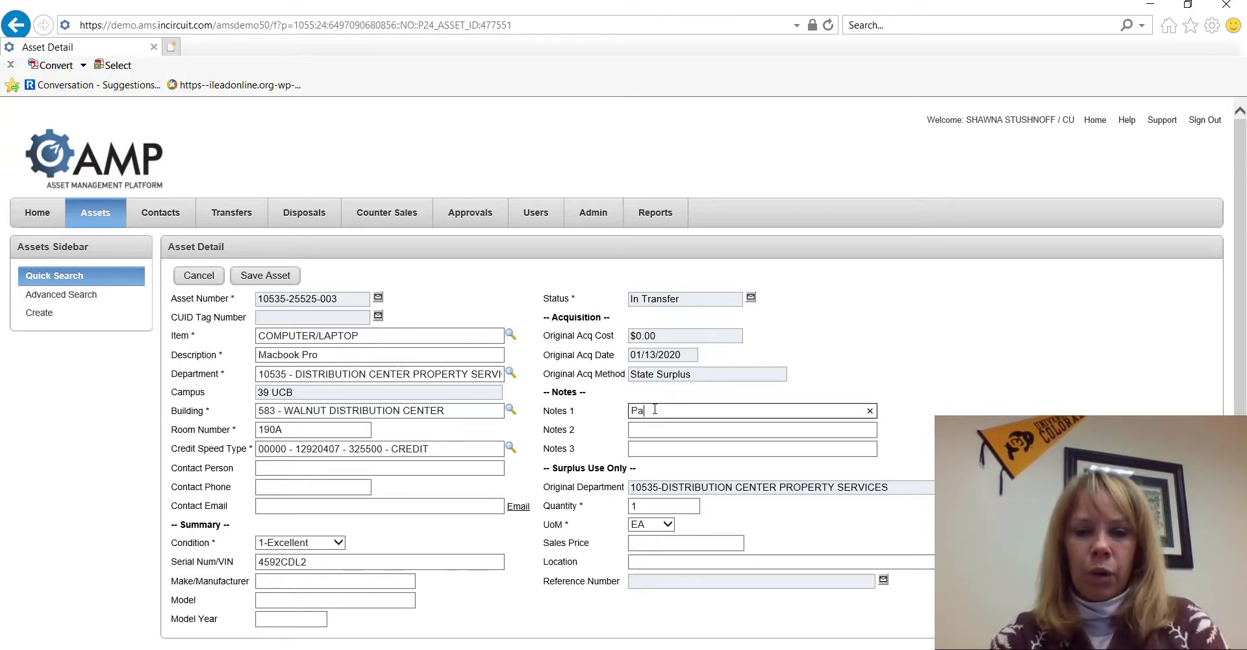
pyautogui.write('ssbword:')
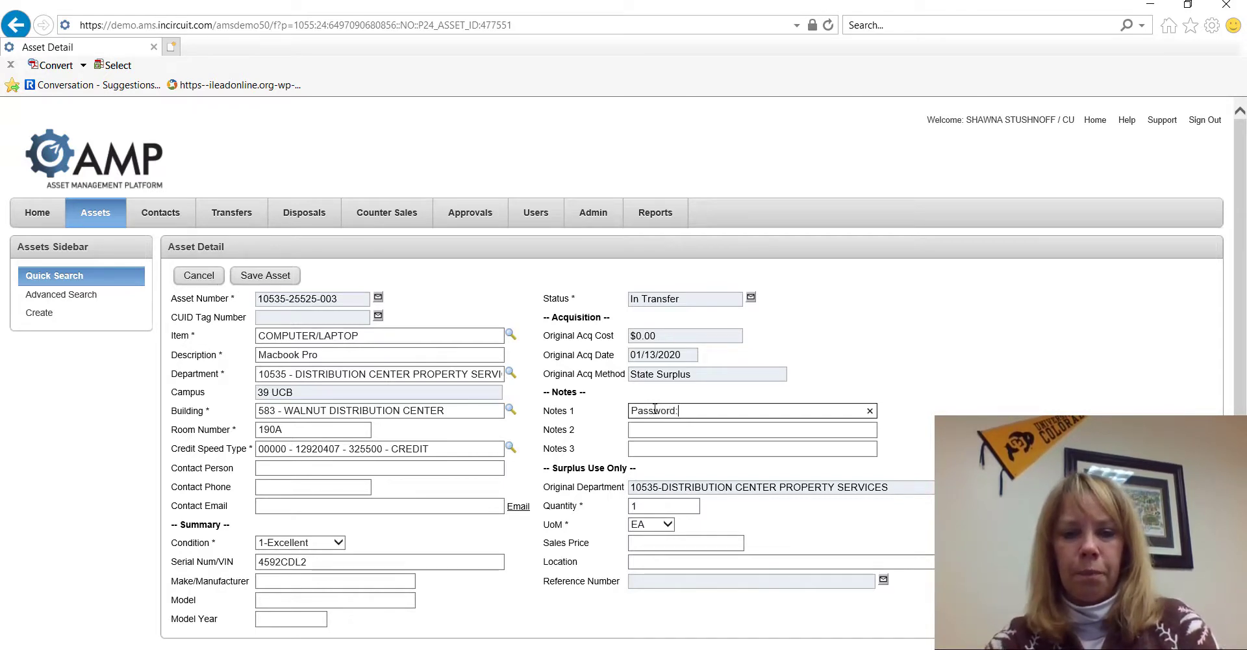
# Enter the label "Lockcode:" in Notes 2 of the Macbook Pro asset and save the asset.
pyautogui.press('Tab')
pyautogui.write('Lockcd')
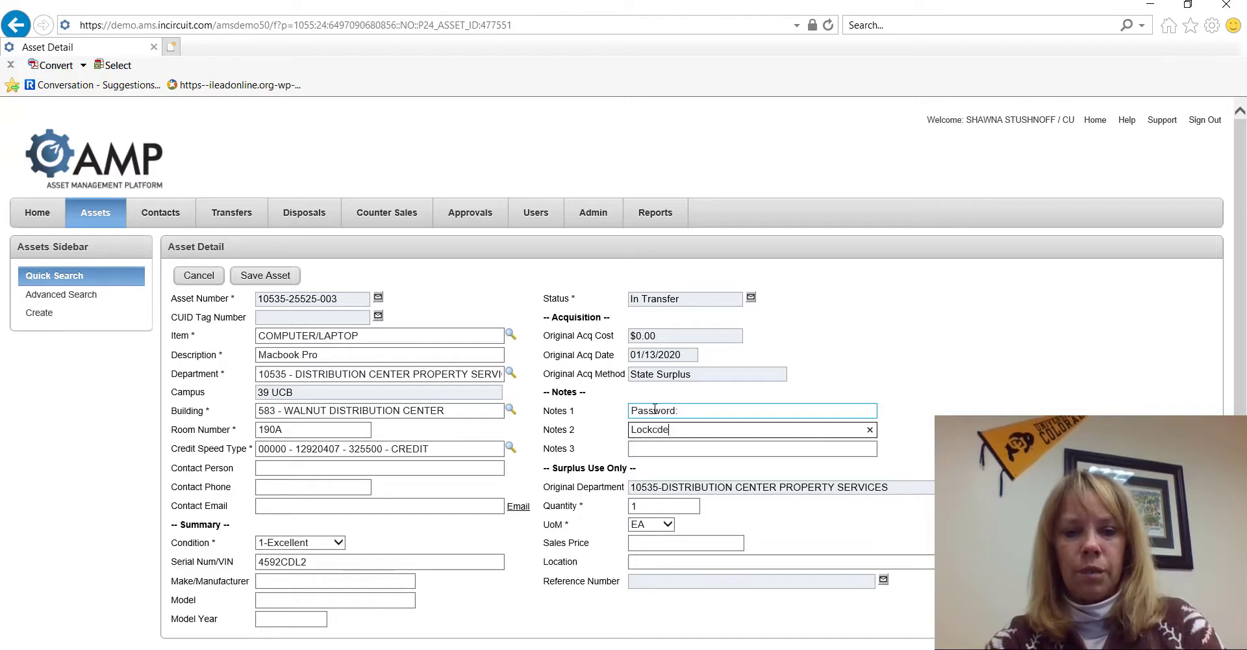
pyautogui.press('BackSpace')
pyautogui.press('BackSpace')
pyautogui.write('co')
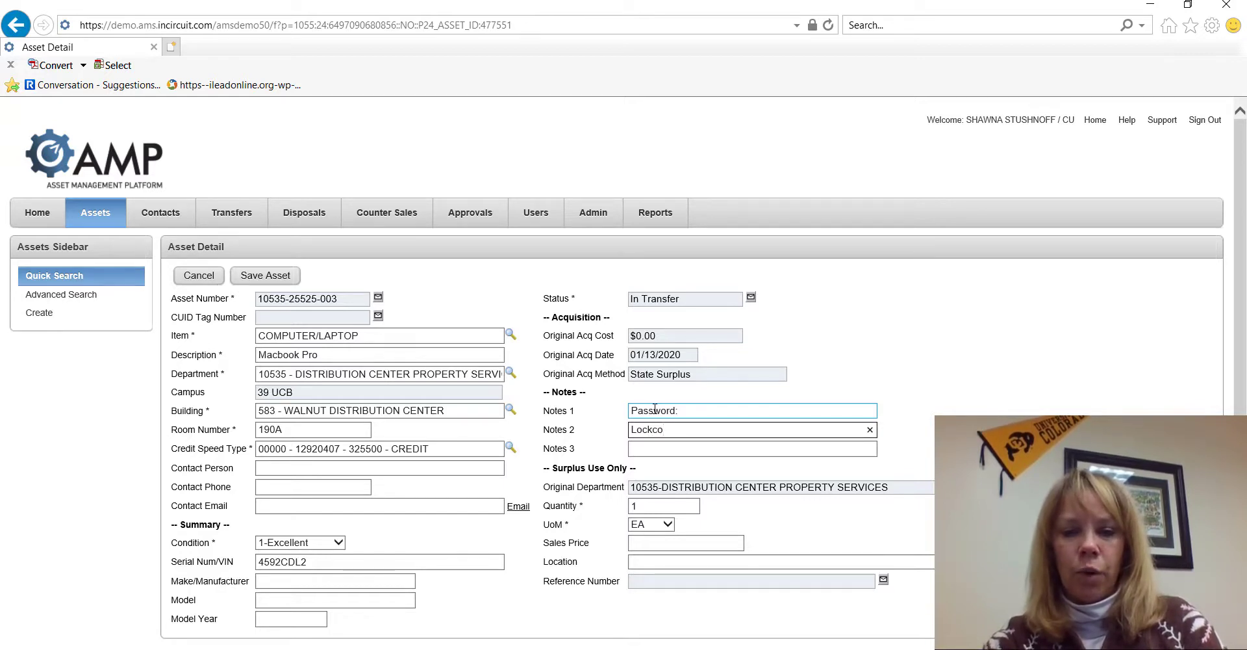
pyautogui.write('de:')
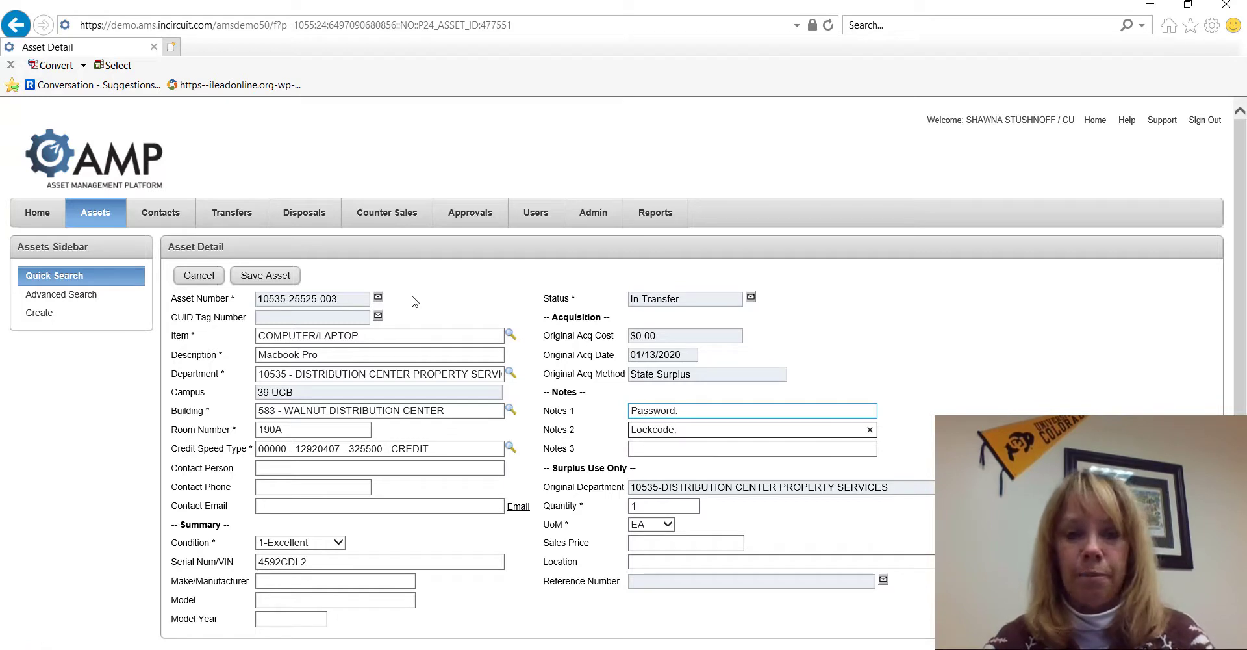
pyautogui.click(283, 276)
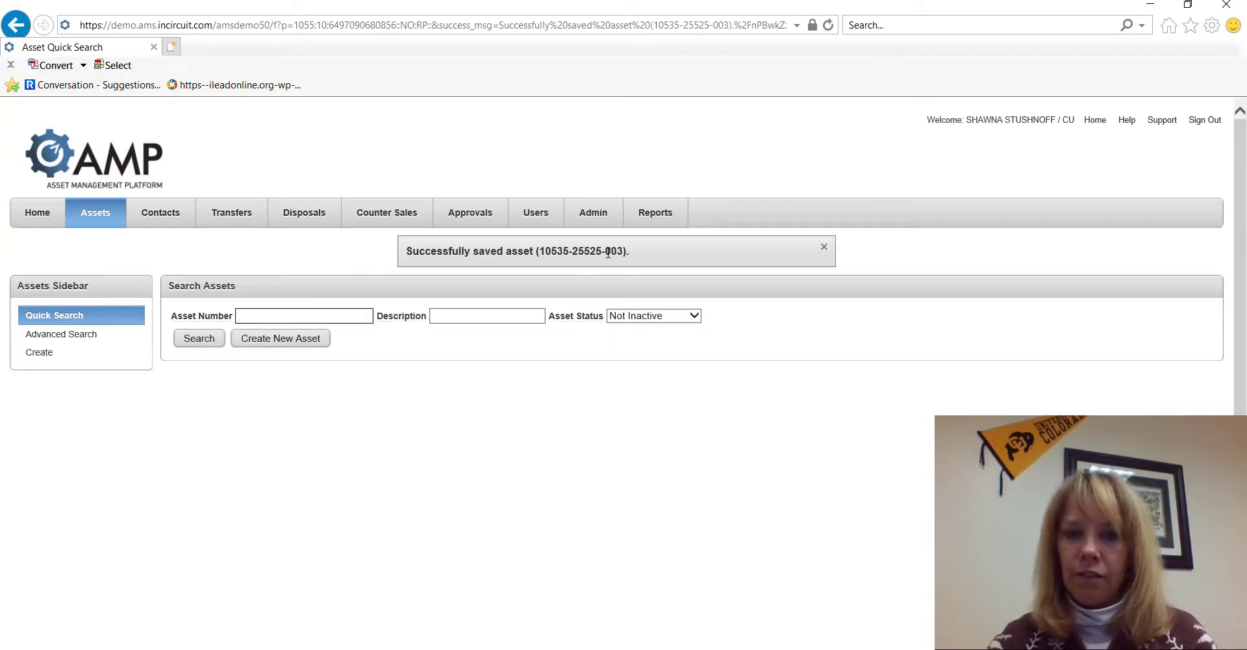
# Copy the surplus number 25525 from the middle of the saved asset's number.
pyautogui.moveTo(601, 251); pyautogui.dragTo(573, 250)
pyautogui.hotkey('ctrl', 'c')
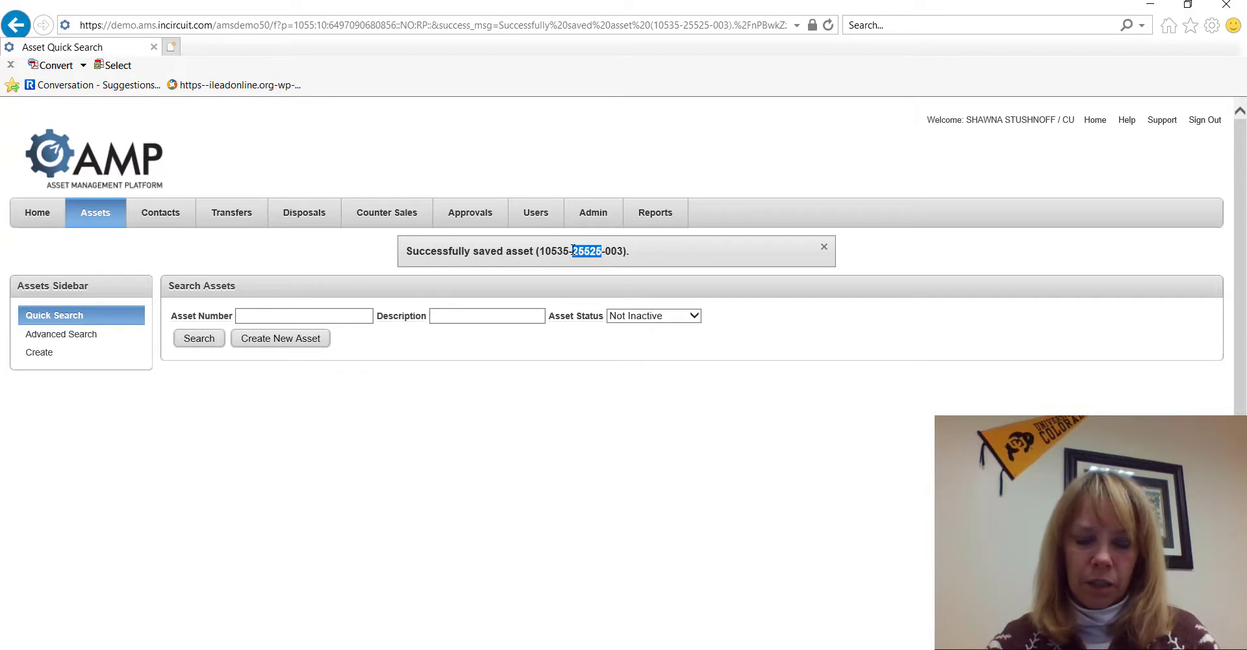
pyautogui.hotkey('ctrl', 'i')
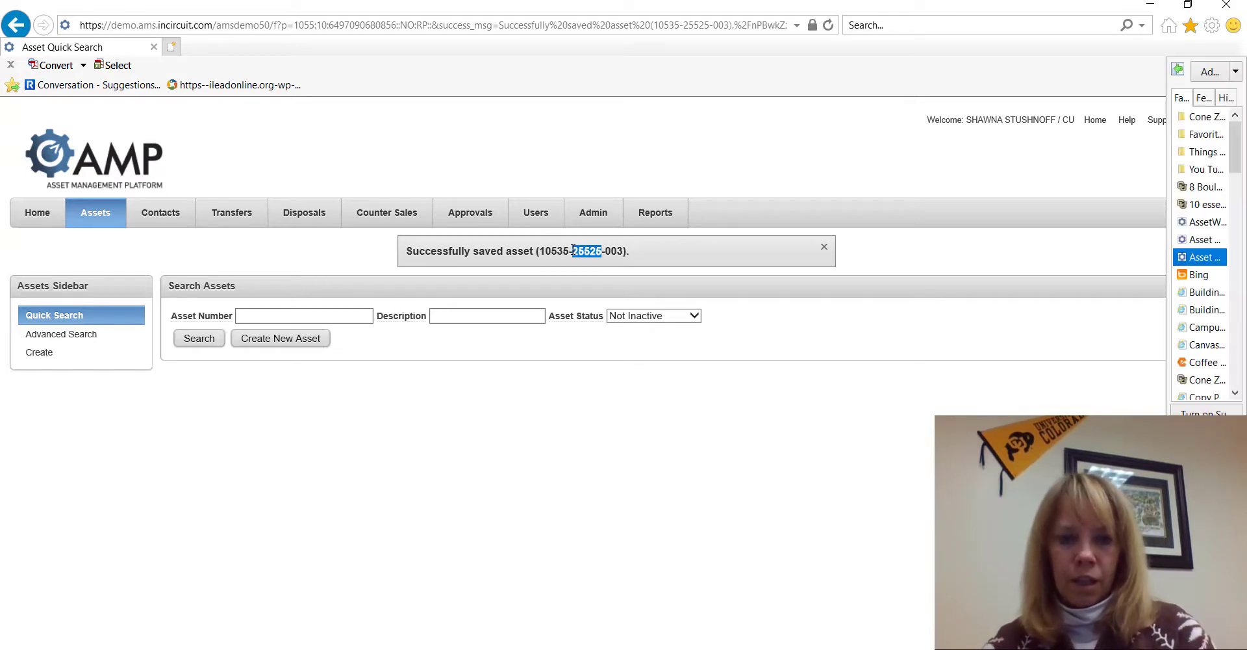
pyautogui.hotkey('ctrl', 'i')
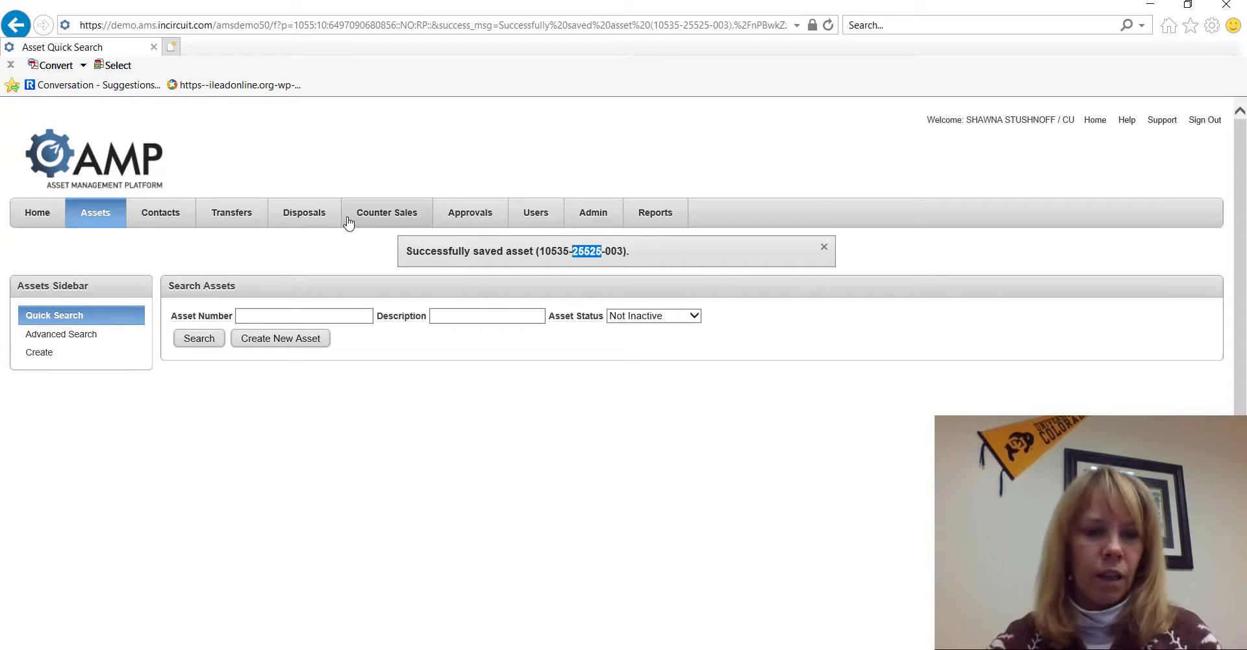
# Search the surplus transfers for number 25525 and open the matching transfer's details.
pyautogui.click(238, 221)
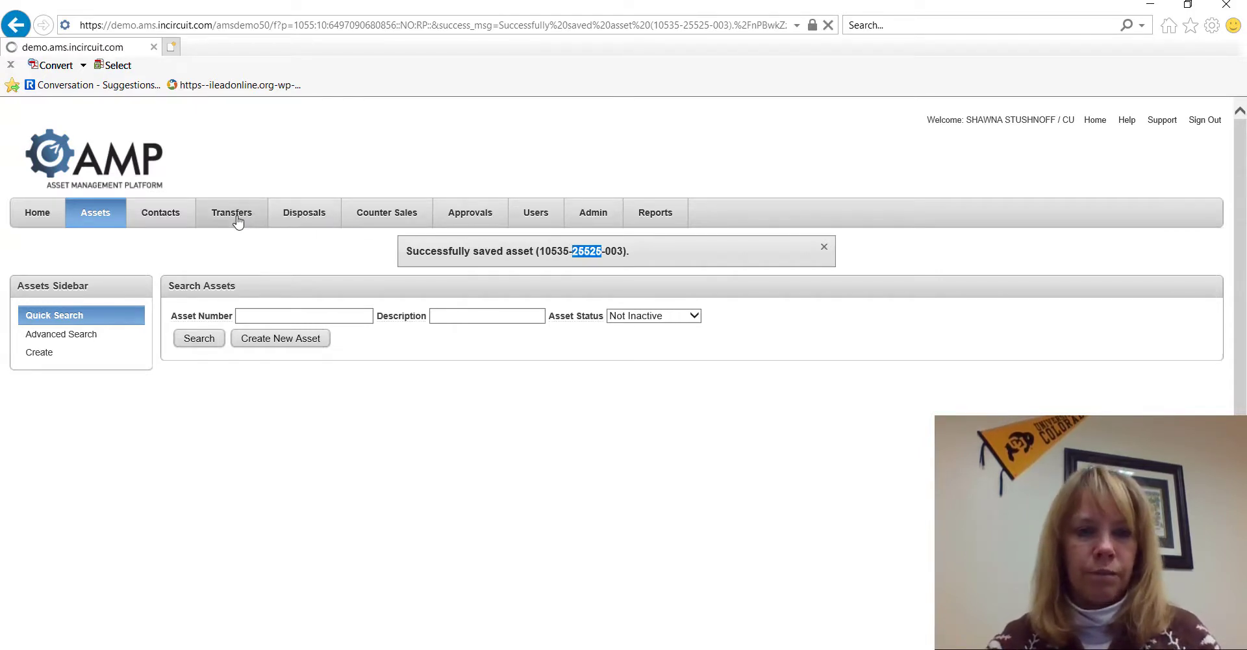
pyautogui.moveTo(426, 276); pyautogui.dragTo(151, 294)
pyautogui.hotkey('ctrl', 'v')
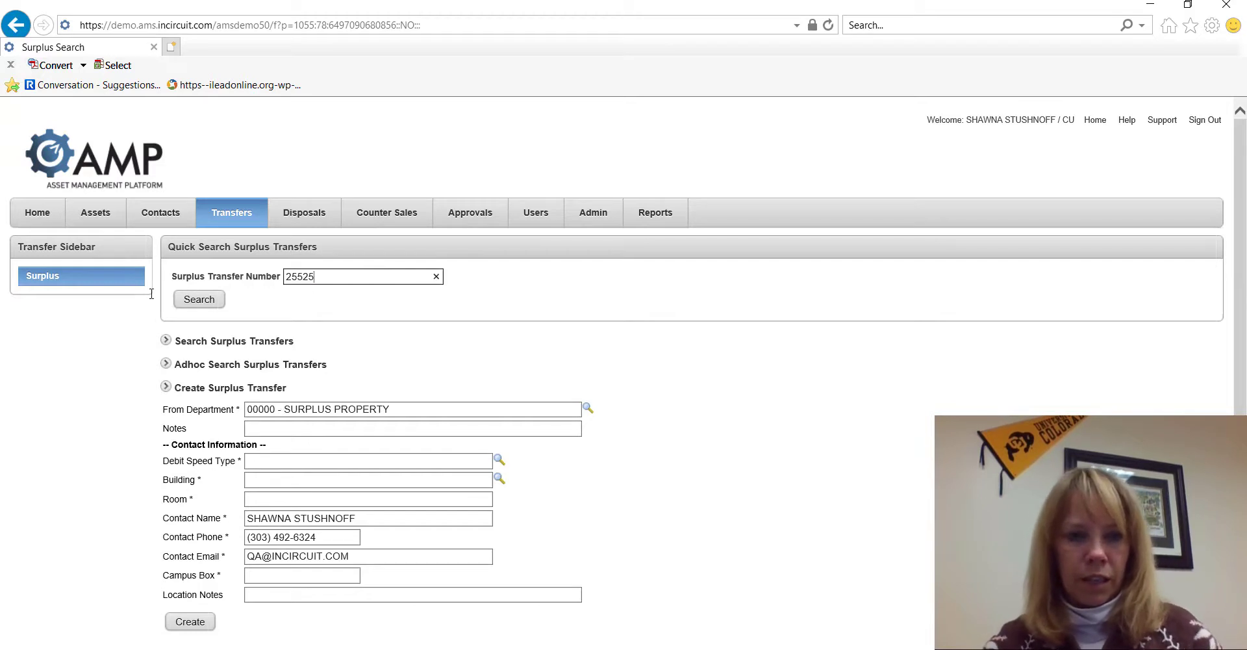
pyautogui.click(198, 300)
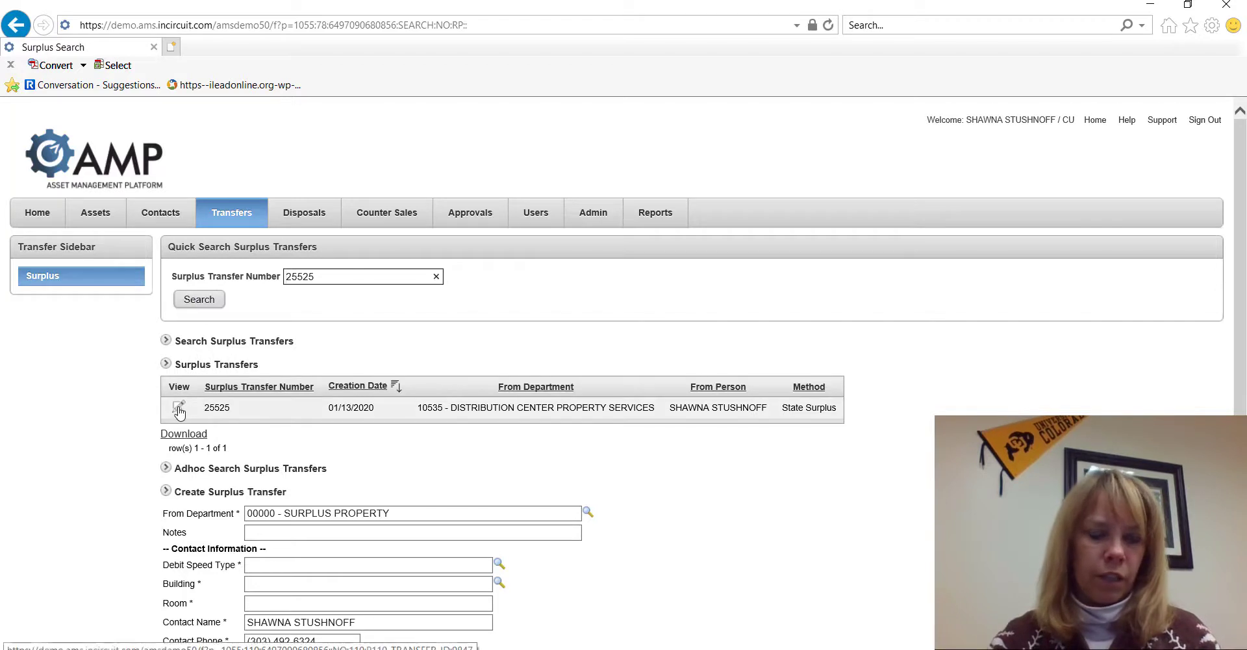
pyautogui.click(179, 410)
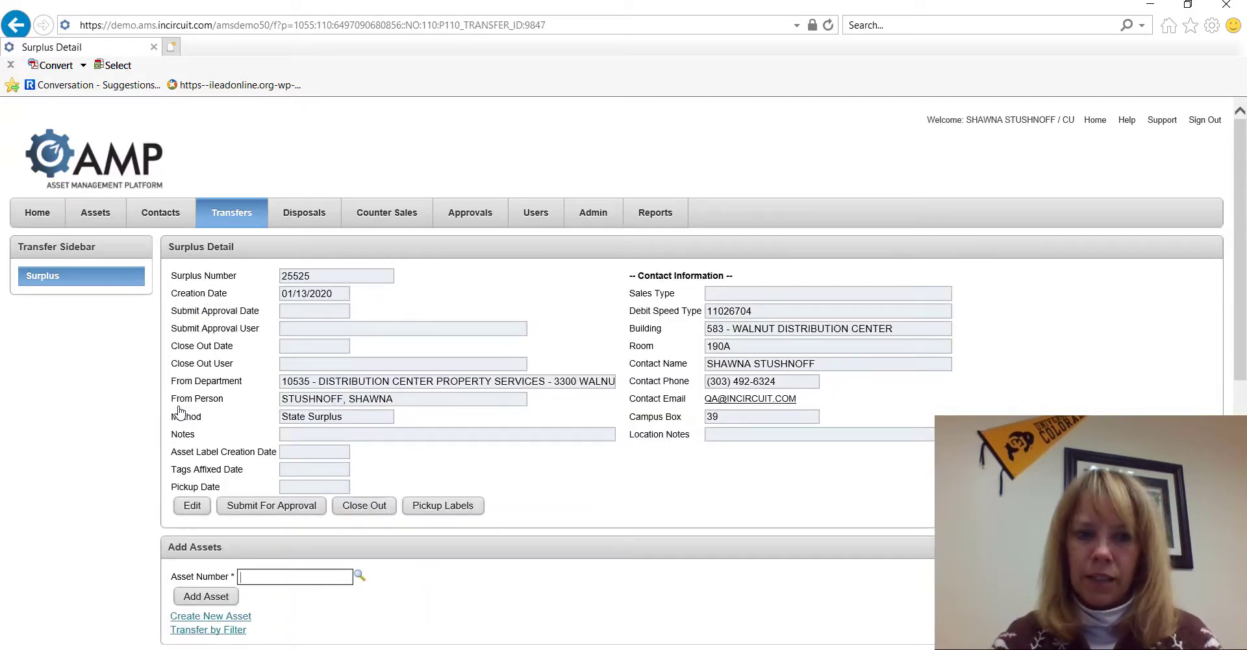
# Review the assets listed on the surplus transfer and submit the transfer for approval.
pyautogui.scroll(-2, 330, 473)
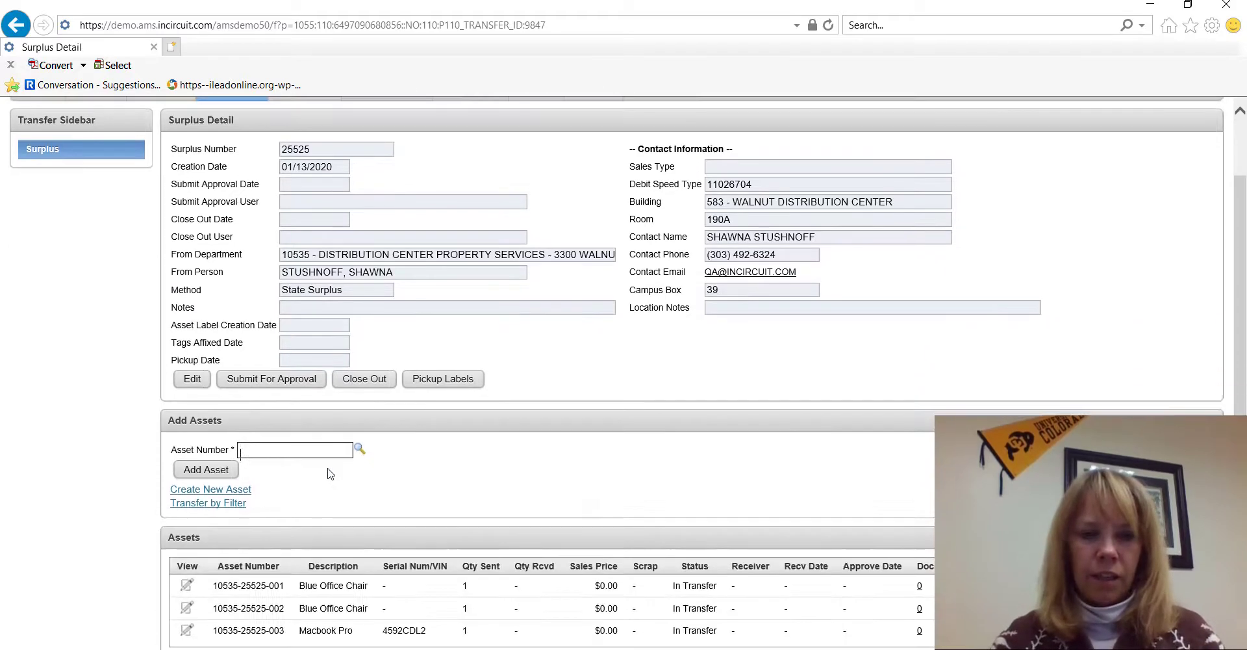
pyautogui.scroll(-1, 330, 473)
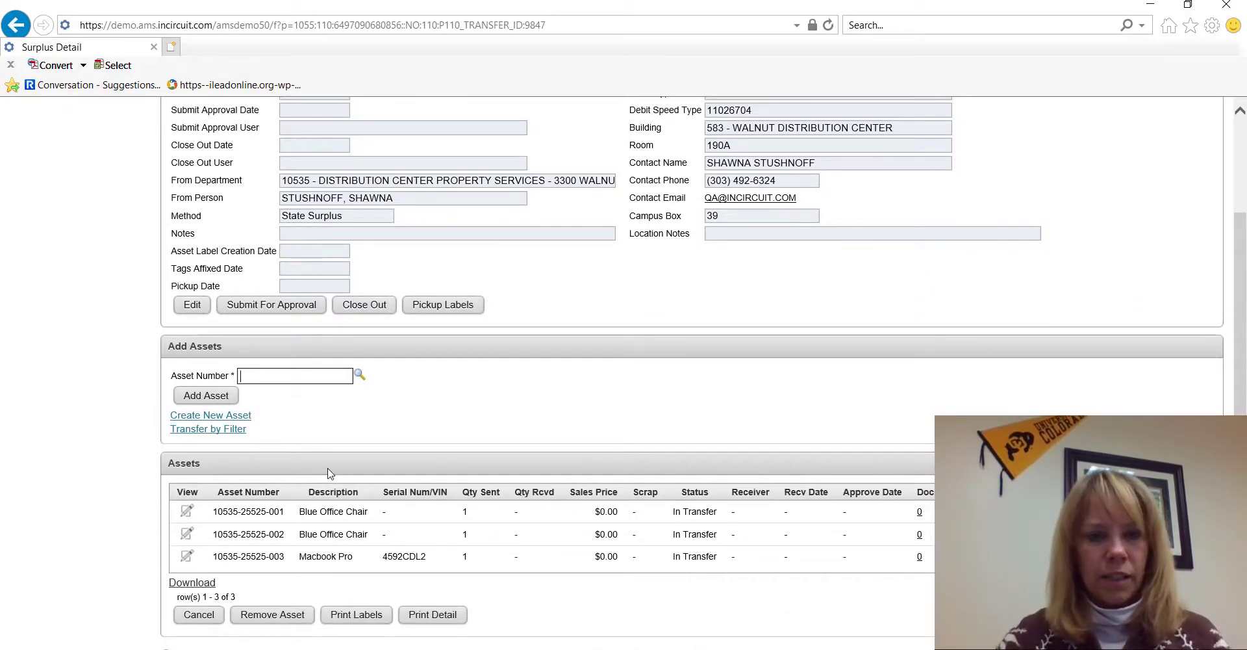
pyautogui.scroll(2, 328, 473)
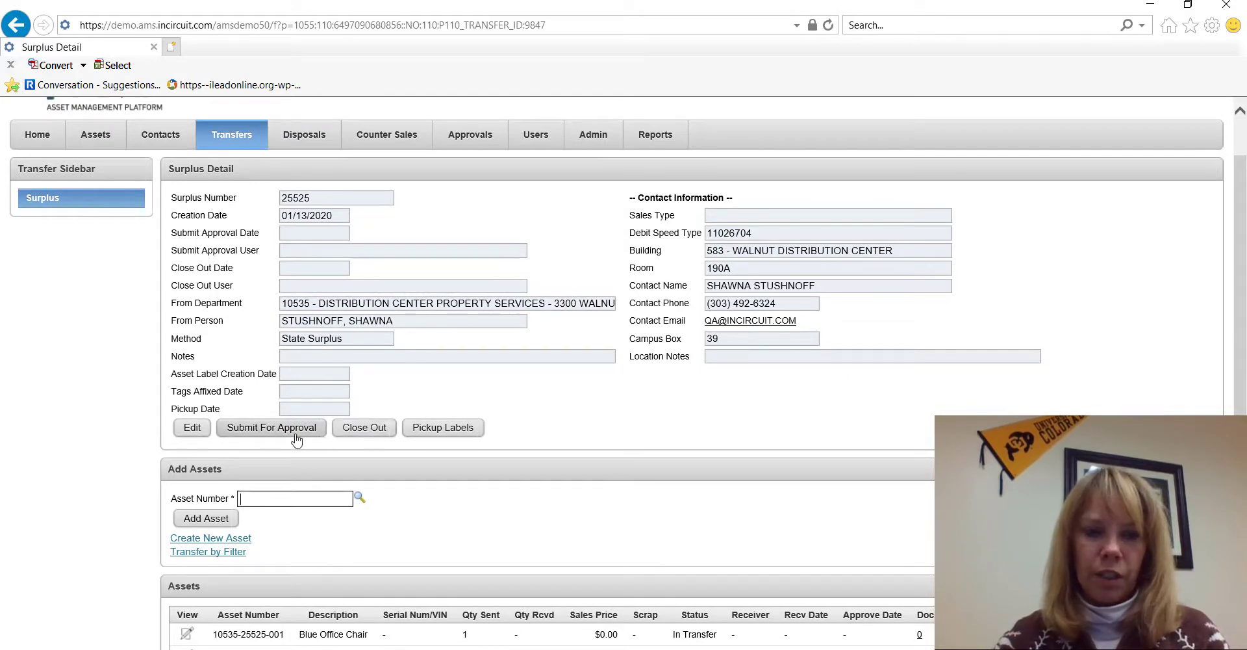
pyautogui.click(272, 427)
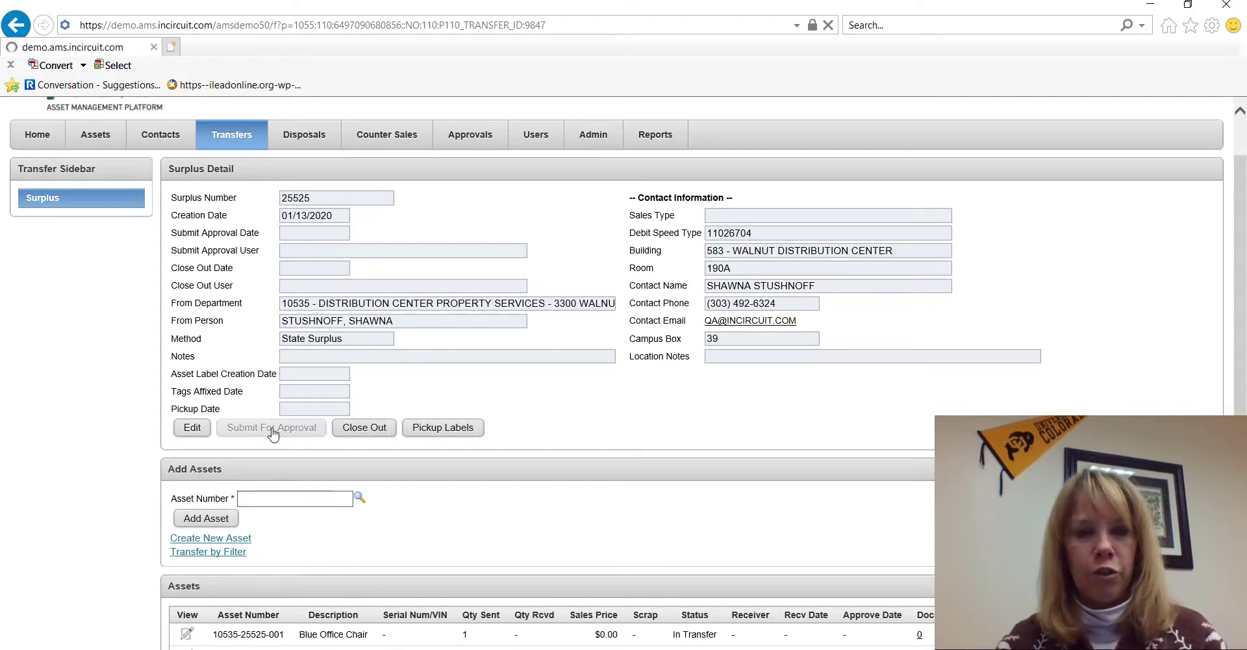